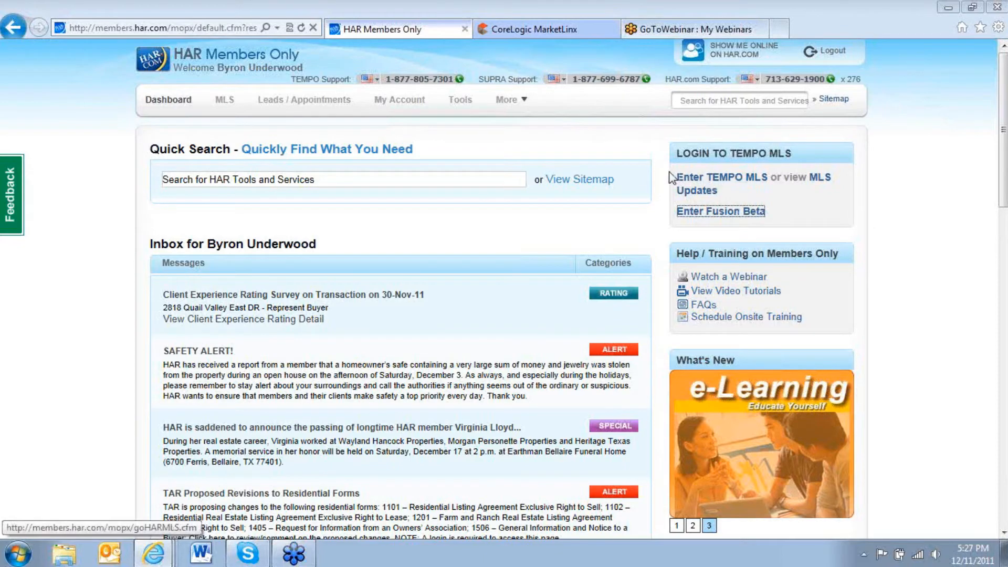
# Switch to the CoreLogic MarketLinx page and move System Information atop the third column and Today's Hotsheet atop the middle column.
pyautogui.click(523, 31)
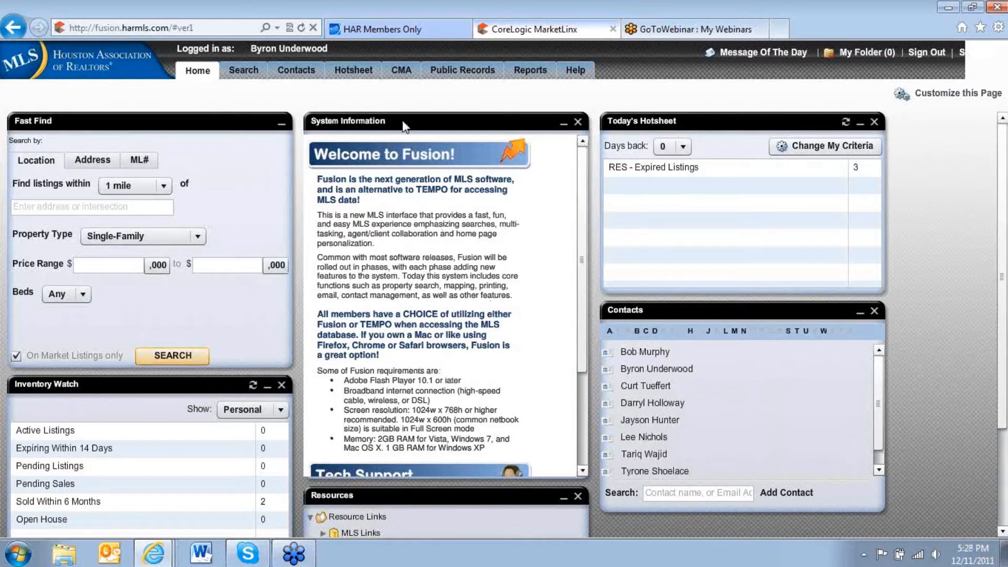
pyautogui.moveTo(403, 121); pyautogui.dragTo(713, 114)
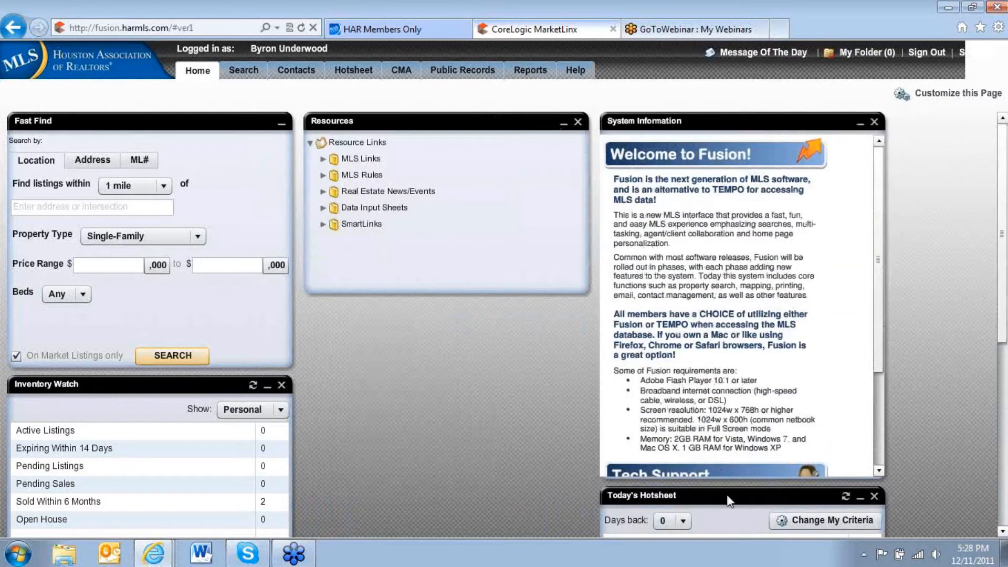
pyautogui.moveTo(724, 494); pyautogui.dragTo(423, 307)
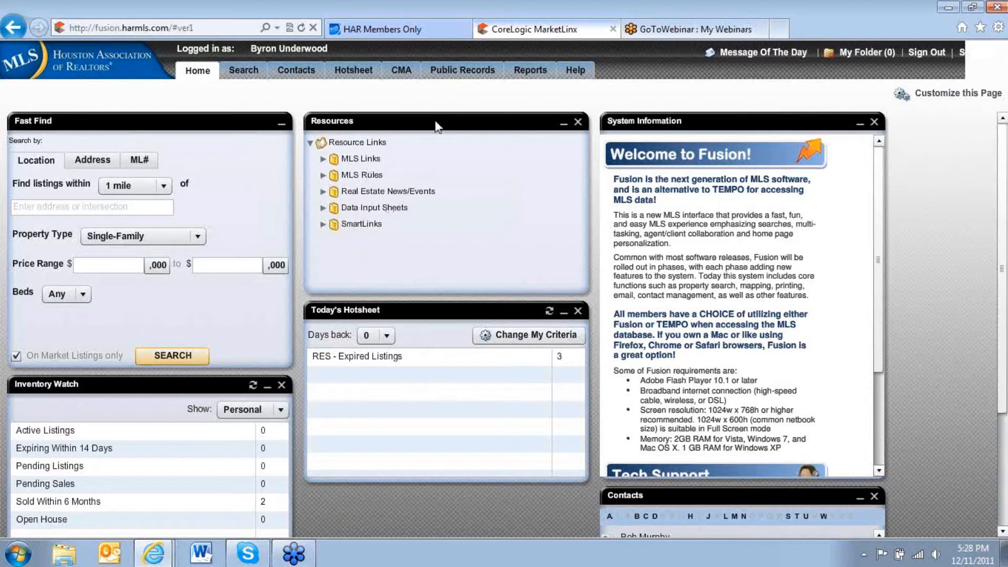
pyautogui.moveTo(439, 124)
pyautogui.mouseDown()
pyautogui.moveTo(423, 262)
pyautogui.moveTo(434, 339)
pyautogui.moveTo(409, 235)
pyautogui.moveTo(424, 122)
pyautogui.mouseUp()
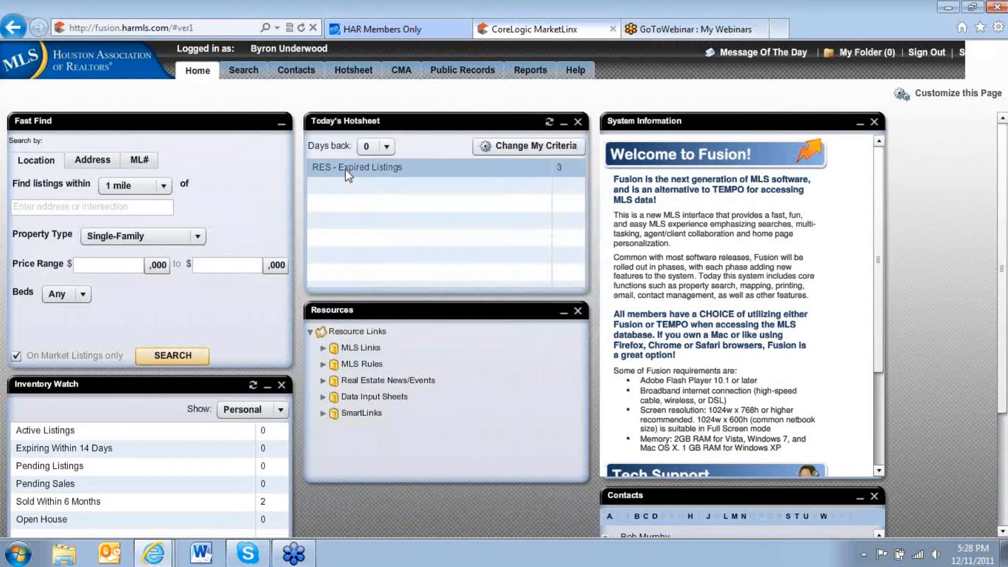
# Set Today's Hotsheet to 2 days back and stack Inventory Watch and Contacts above it in the middle column.
pyautogui.click(387, 147)
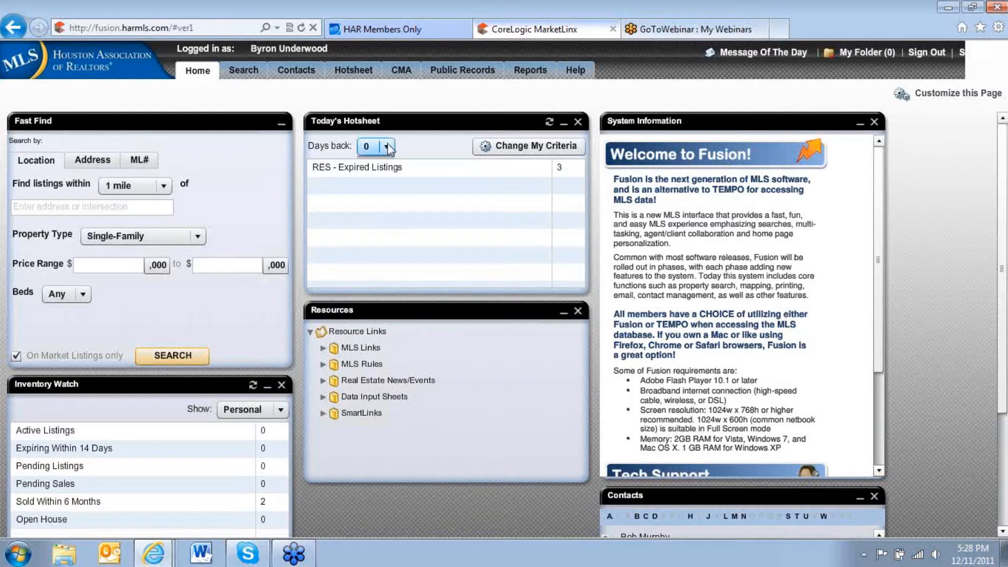
pyautogui.click(374, 195)
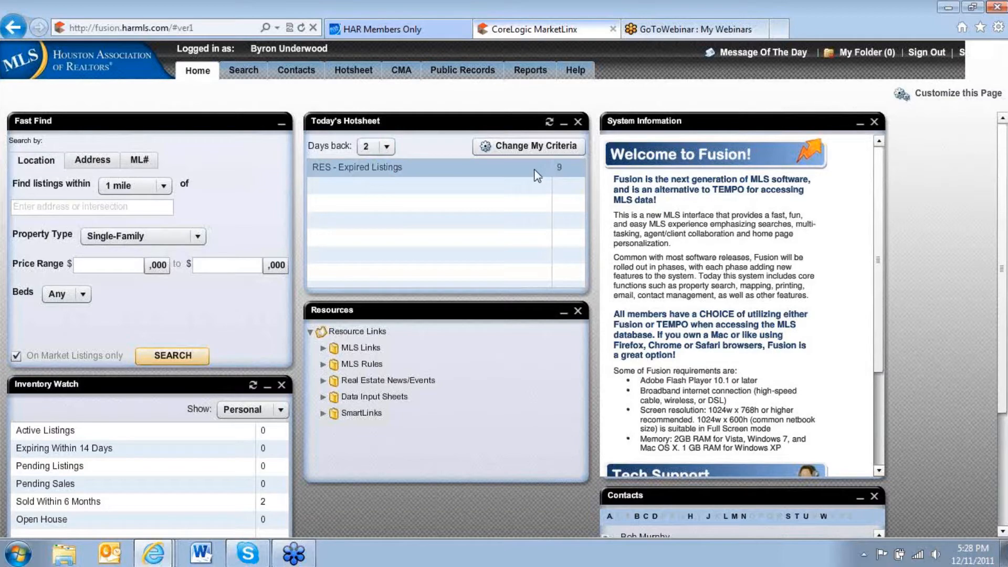
pyautogui.moveTo(683, 494); pyautogui.dragTo(392, 122)
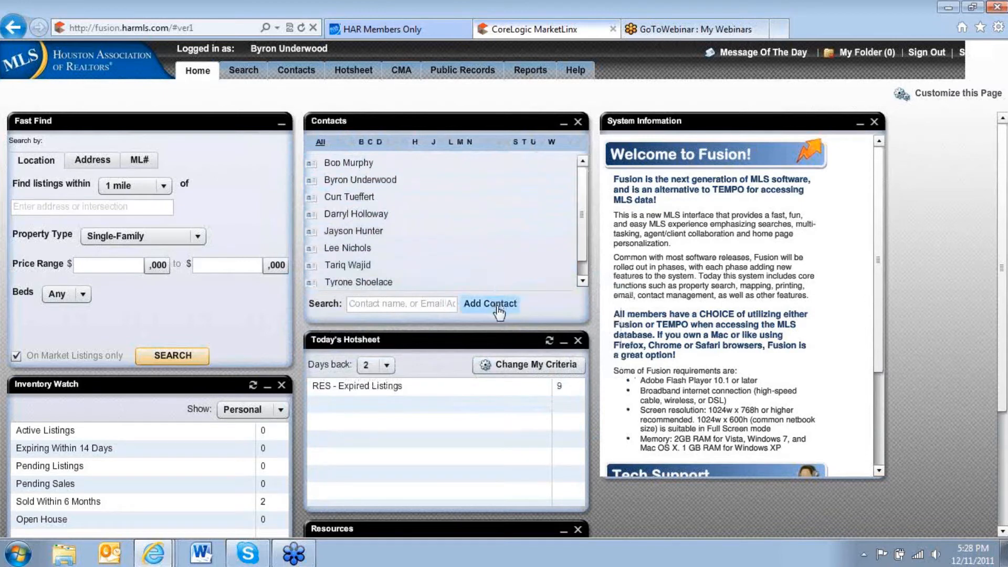
pyautogui.moveTo(314, 282)
pyautogui.moveTo(155, 390); pyautogui.dragTo(453, 122)
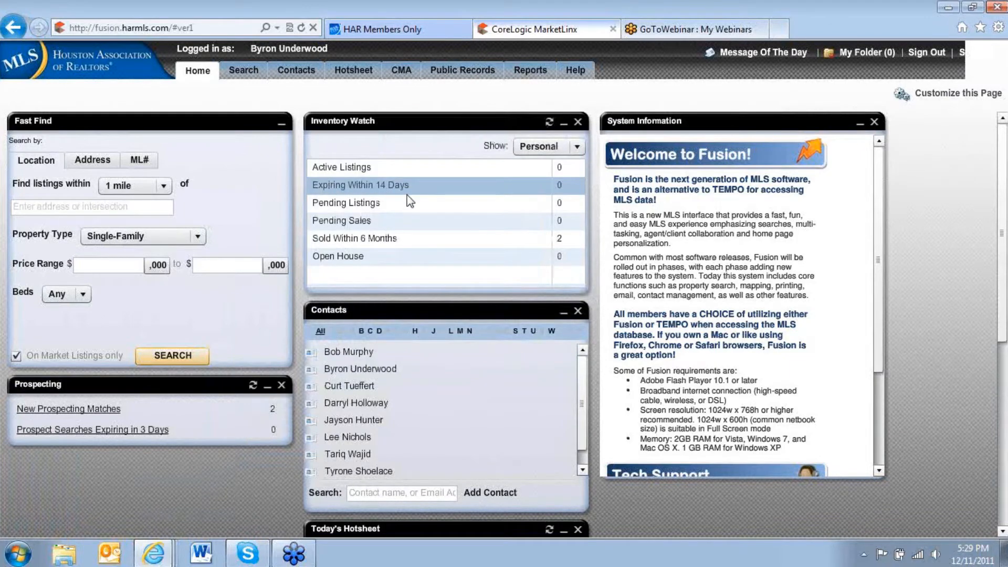
# Show the Inventory Watch figures for My Office, compare them with My Firm, and return the selection to My Office.
pyautogui.click(579, 147)
pyautogui.click(555, 178)
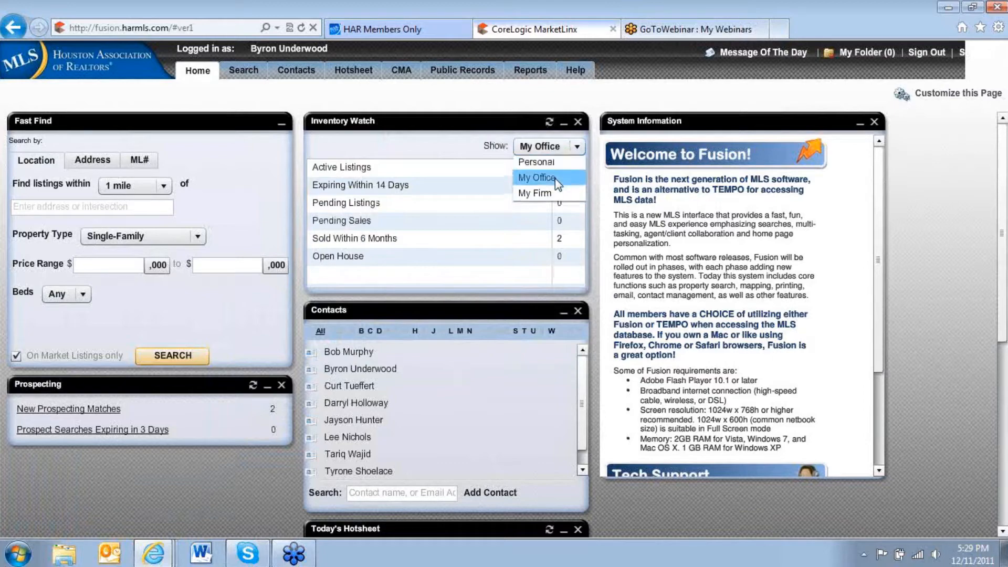
pyautogui.click(555, 178)
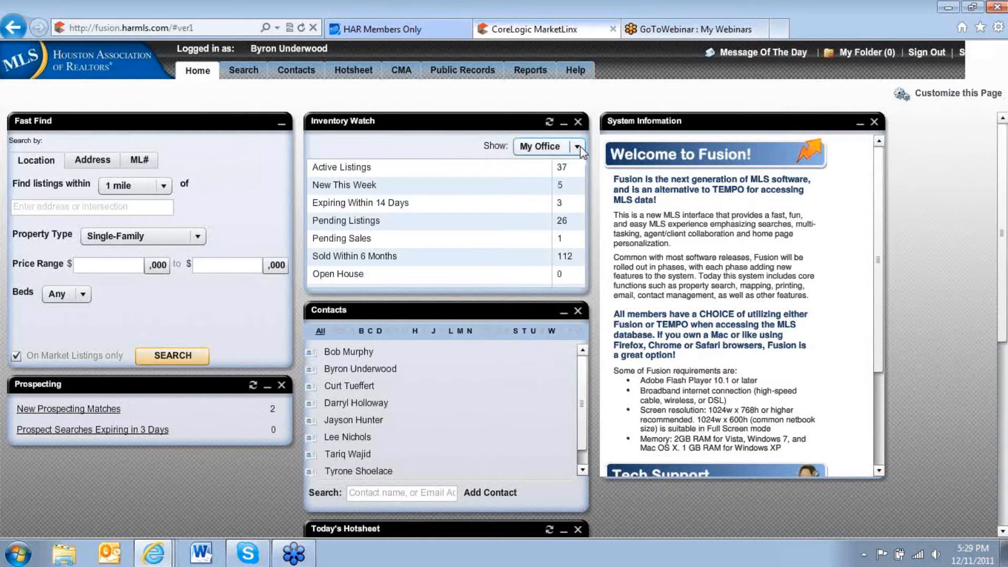
pyautogui.click(581, 146)
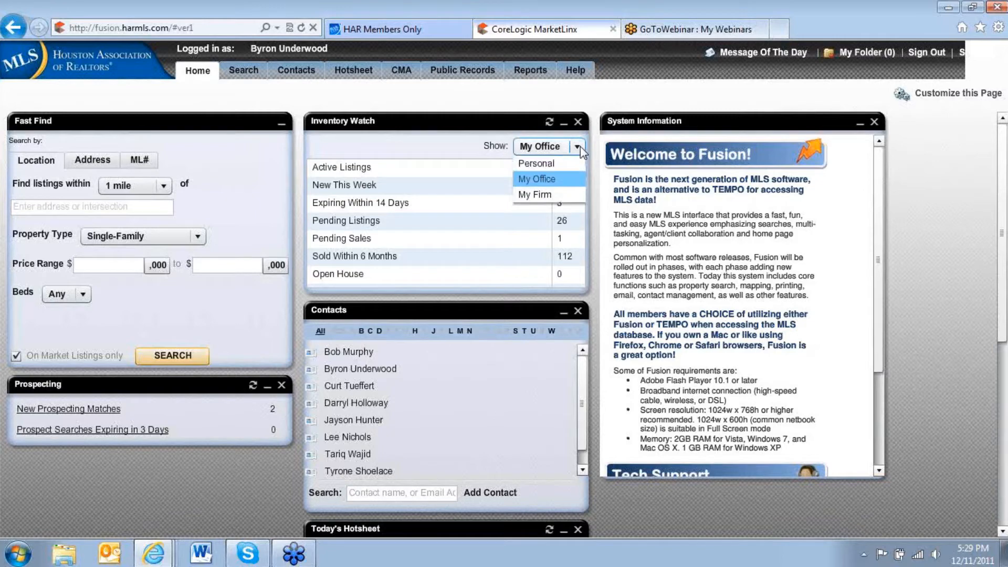
pyautogui.click(541, 196)
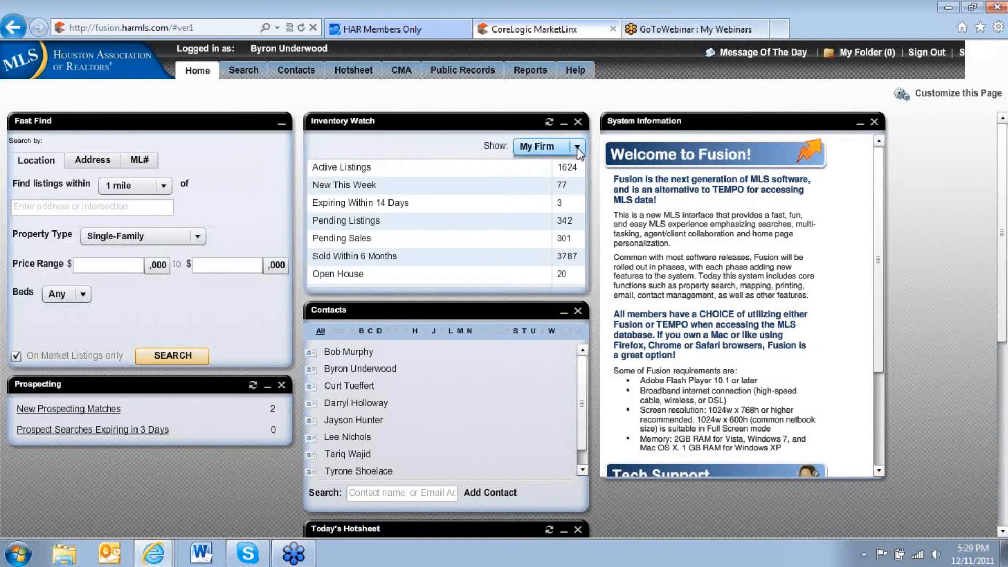
pyautogui.click(578, 147)
pyautogui.click(560, 181)
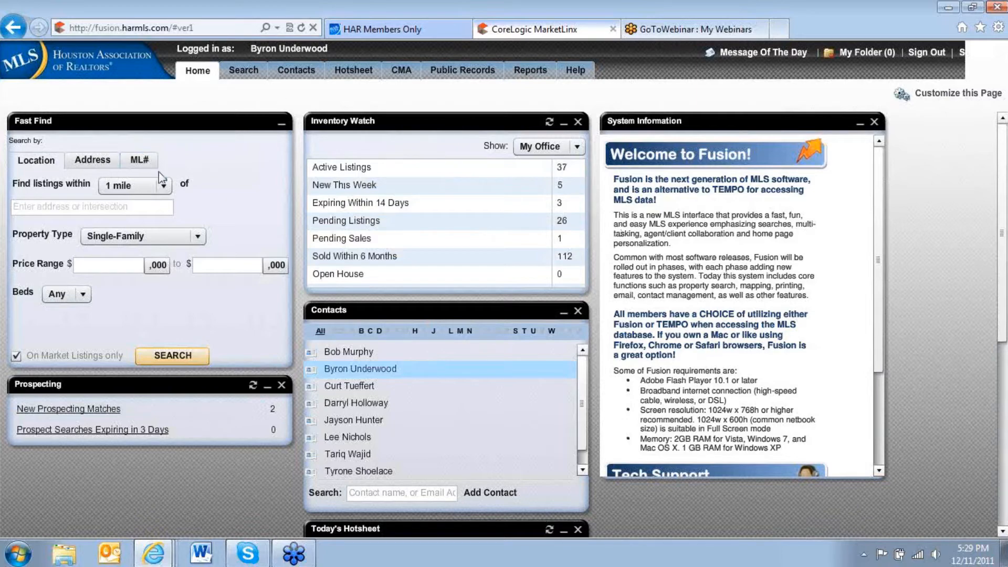
# Run a Fast Find address search for the street name "hill family" and close its results.
pyautogui.click(68, 207)
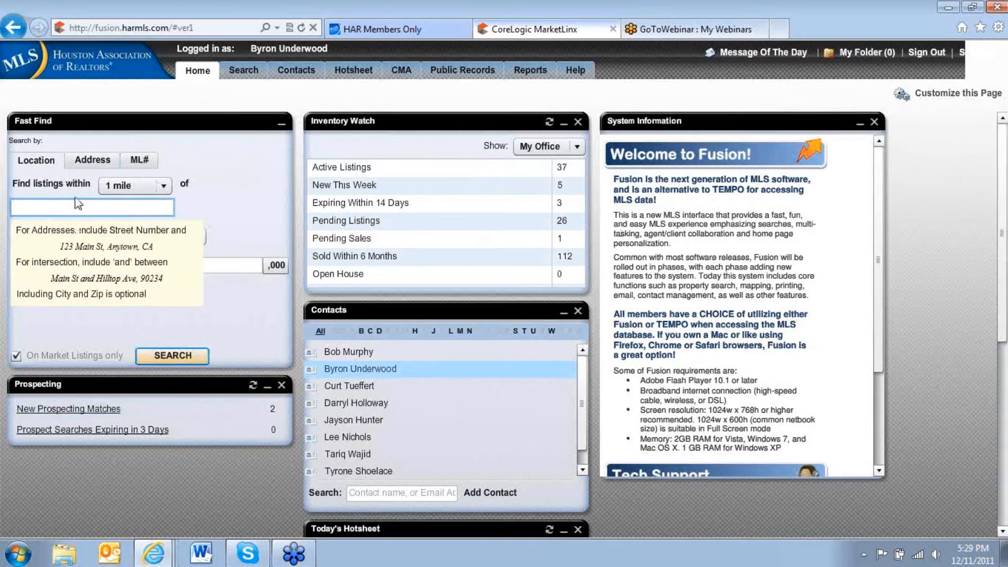
pyautogui.click(98, 164)
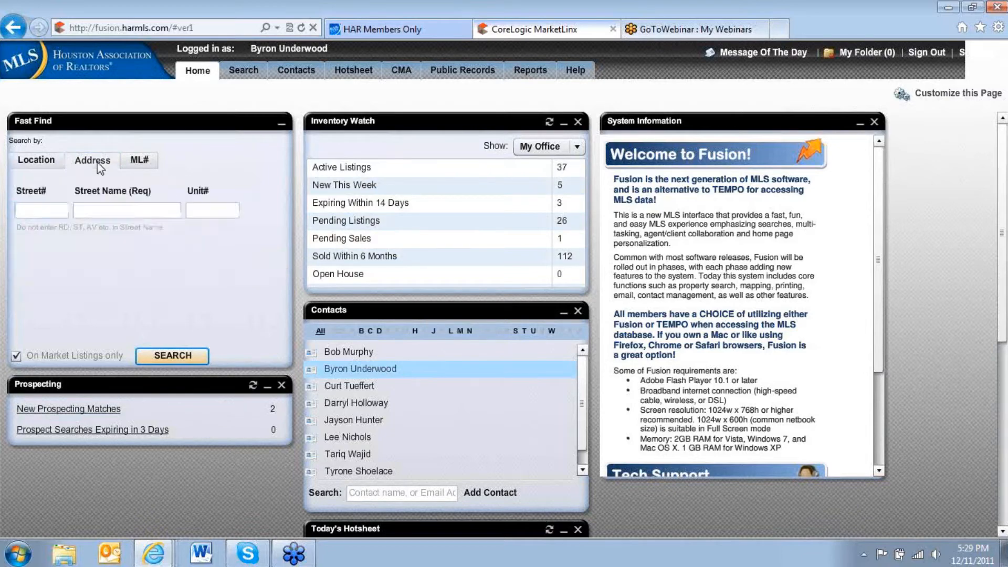
pyautogui.click(110, 205)
pyautogui.write('hill family')
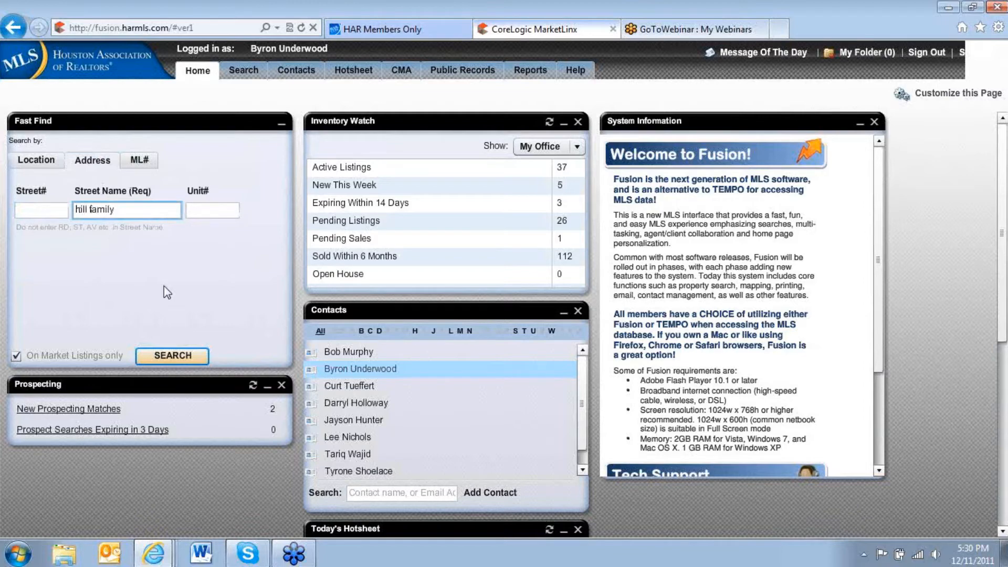
pyautogui.click(171, 361)
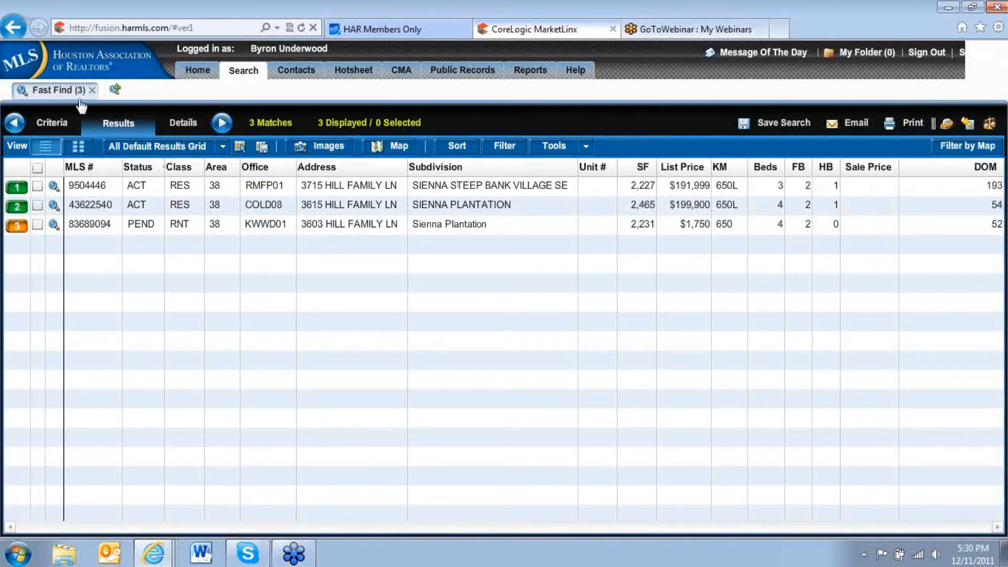
pyautogui.click(92, 91)
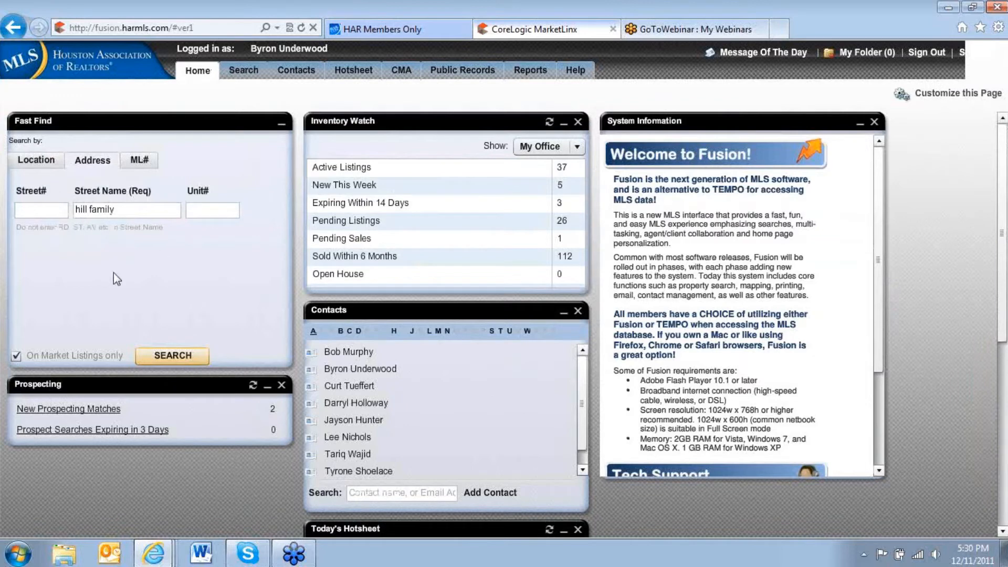
# Enter the full street address of the Missouri City, TX property as the Fast Find location.
pyautogui.click(35, 168)
pyautogui.click(66, 208)
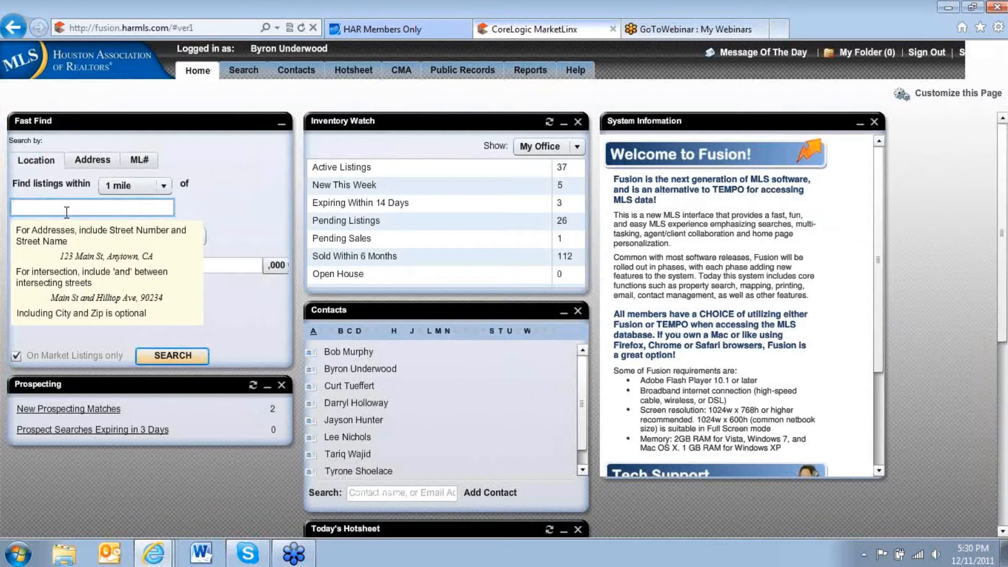
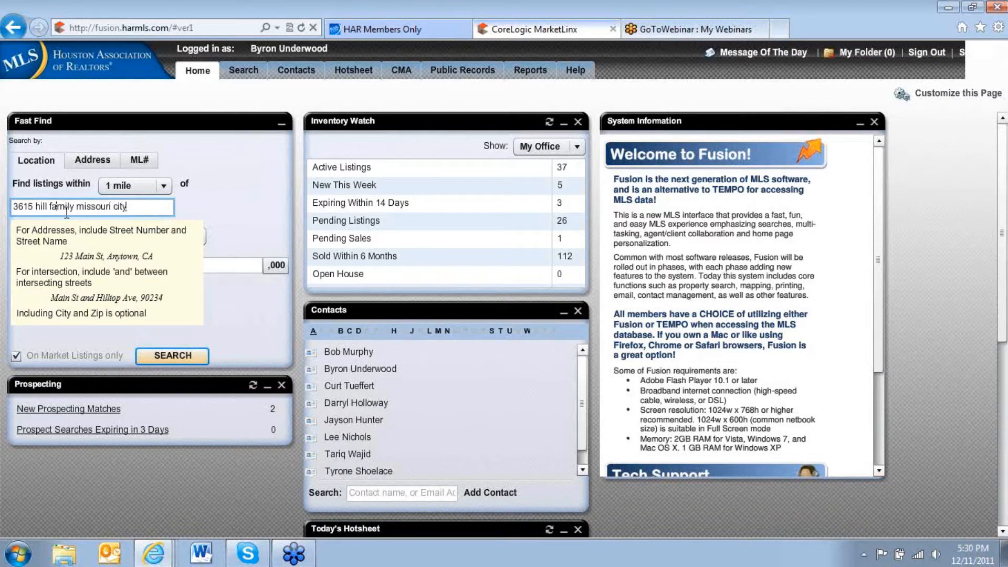
# Search for single-family listings within 1/2 mile of the entered address, look through the matches and close the results.
pyautogui.click(166, 187)
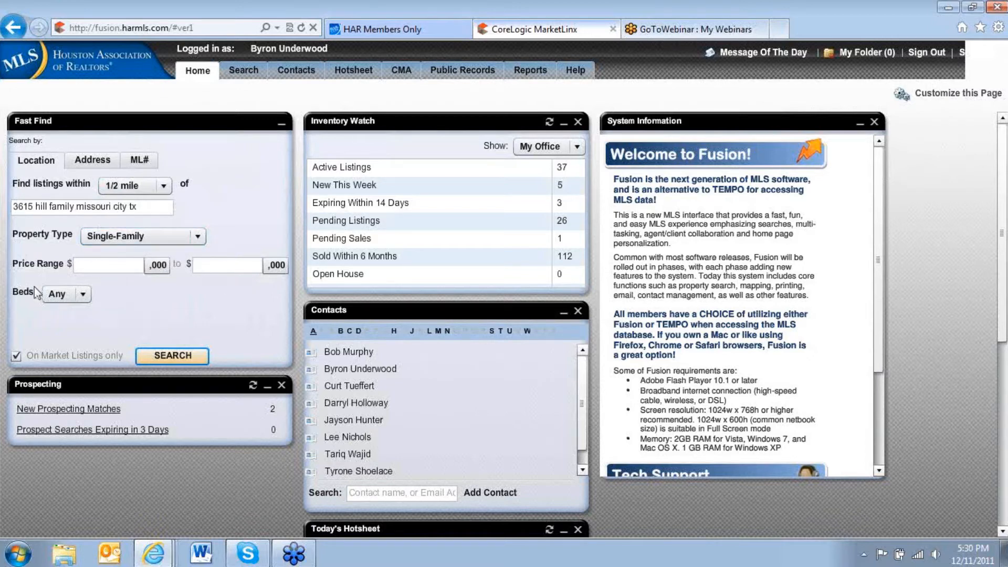
pyautogui.click(179, 356)
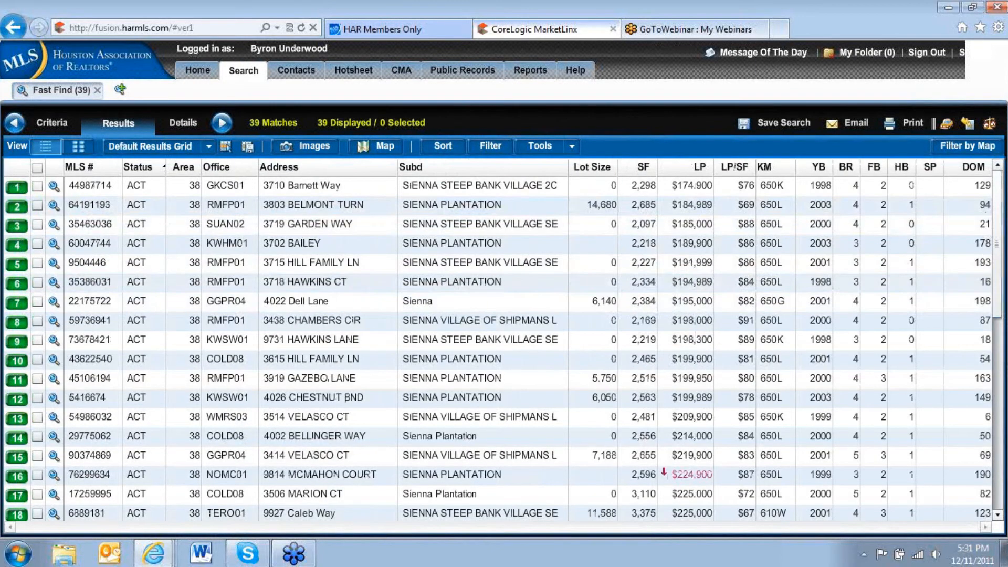
pyautogui.moveTo(1002, 285); pyautogui.dragTo(1000, 457)
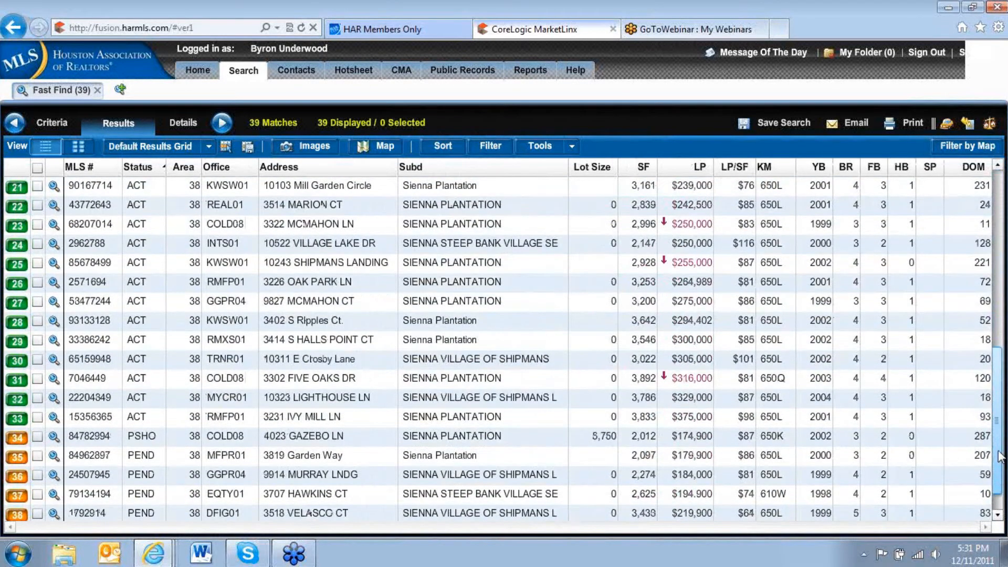
pyautogui.moveTo(1001, 457); pyautogui.dragTo(957, 258)
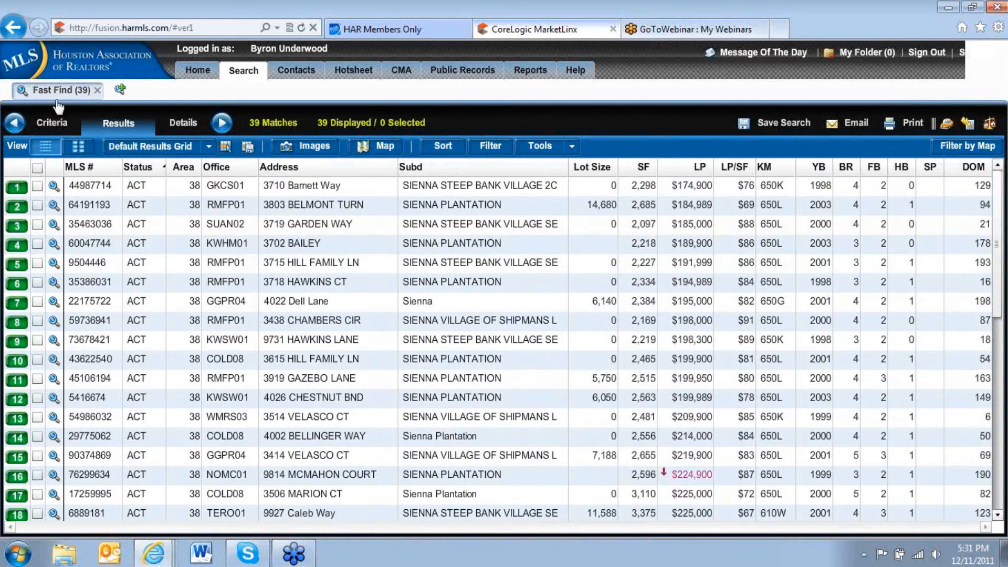
pyautogui.click(97, 91)
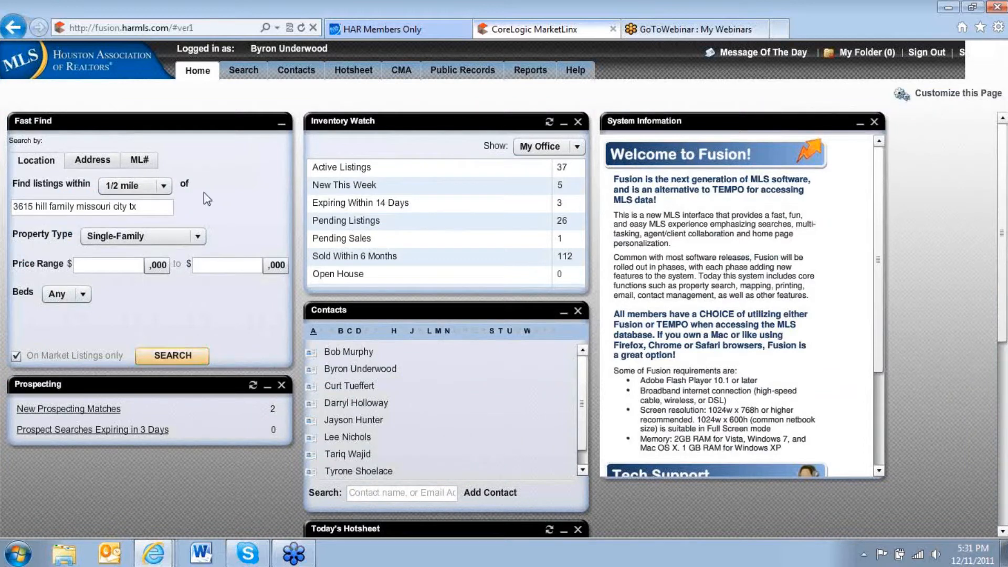
# Open a new Single-Family property search and review the other available property search types.
pyautogui.click(245, 72)
pyautogui.moveTo(250, 77)
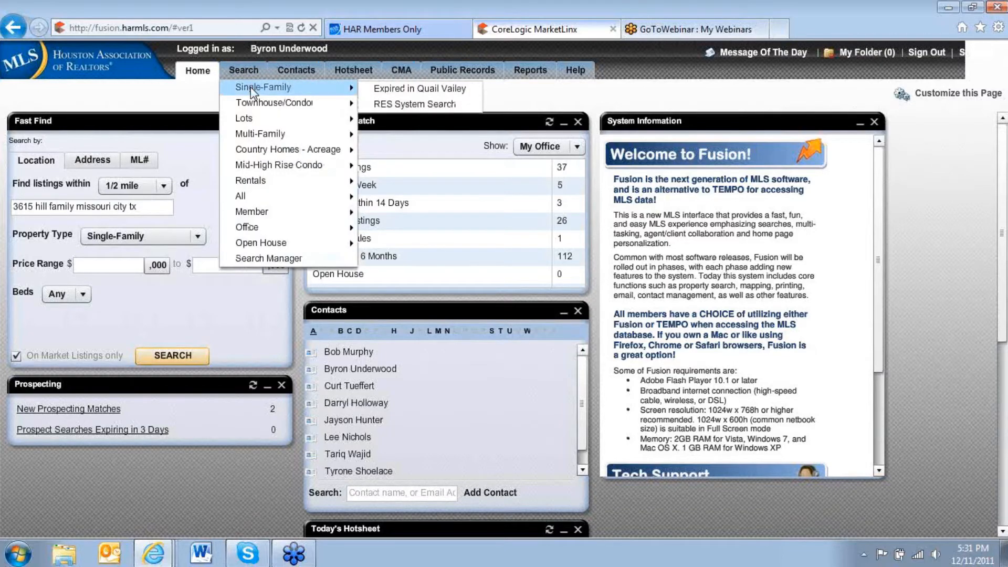
pyautogui.click(251, 87)
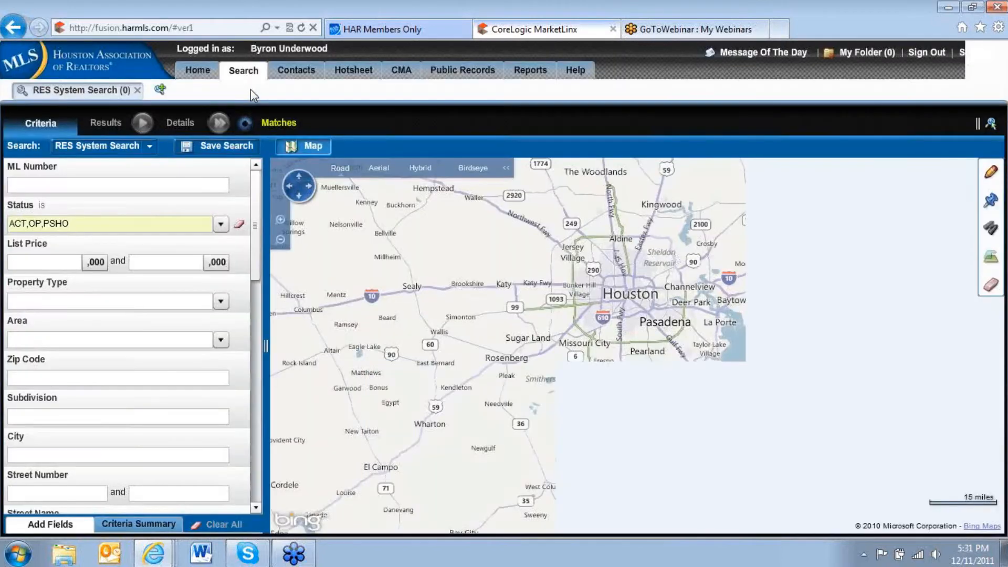
pyautogui.moveTo(252, 76)
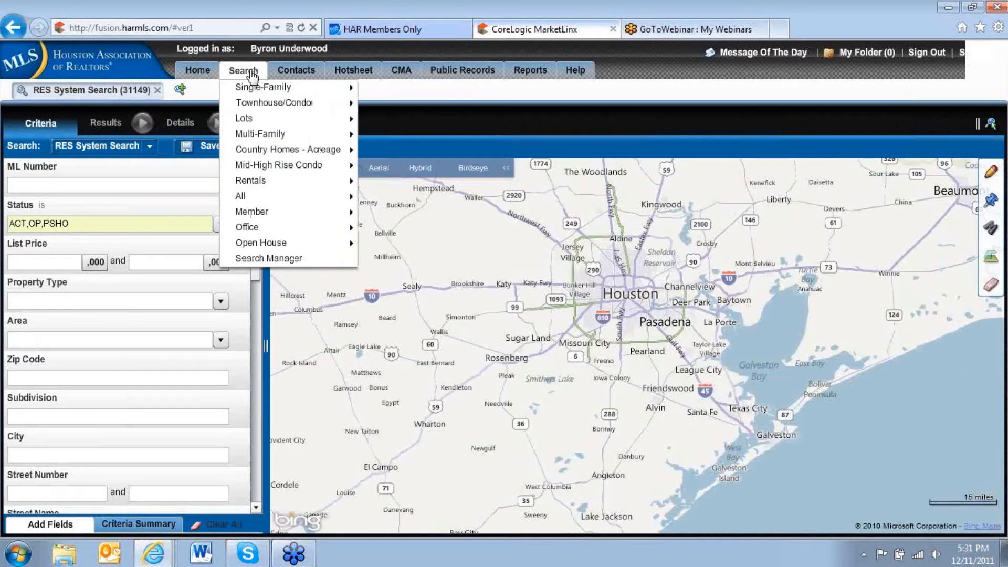
pyautogui.moveTo(257, 231)
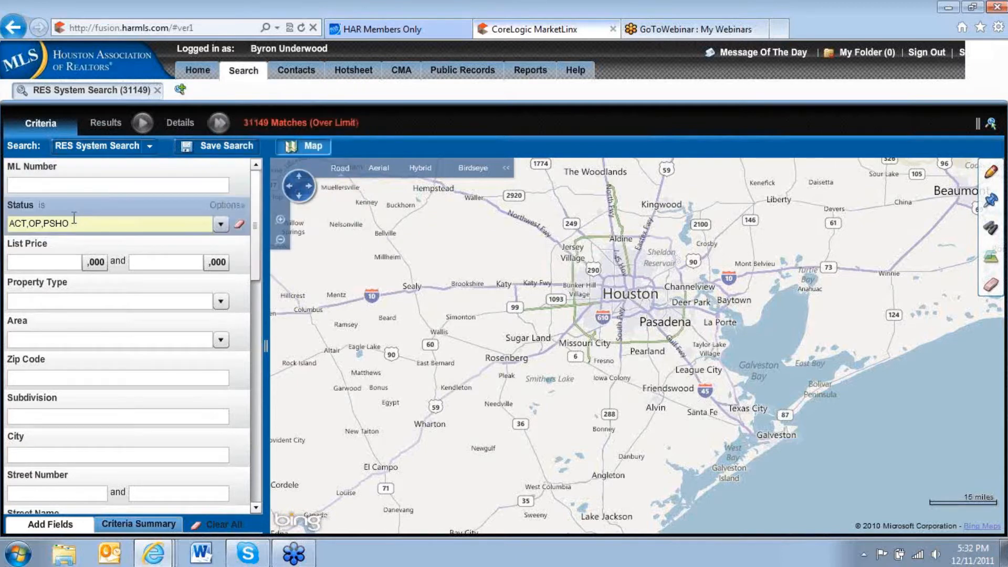
# Clear the preset Status criteria of the single-family search and set the status to ACT only.
pyautogui.click(242, 226)
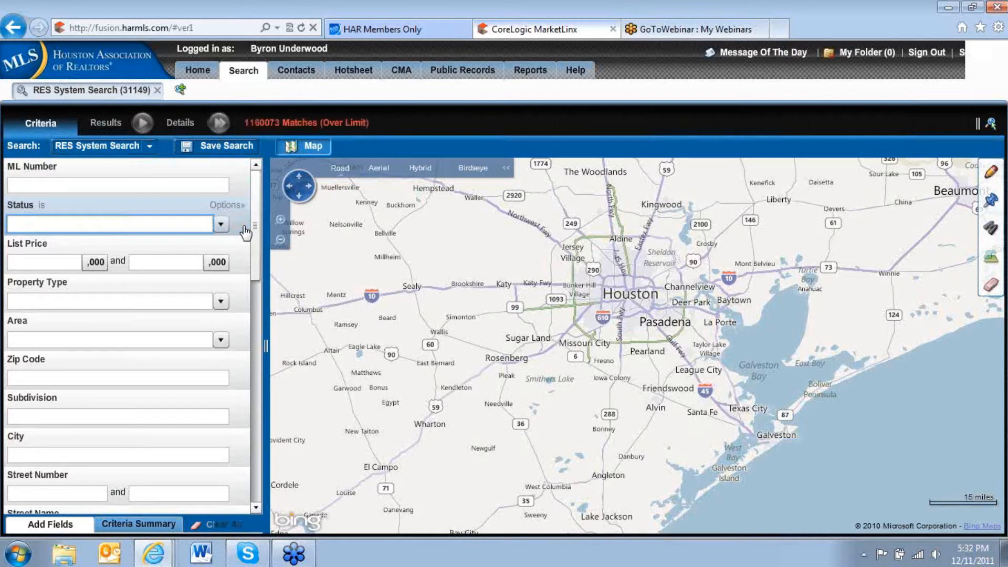
pyautogui.write('ACT')
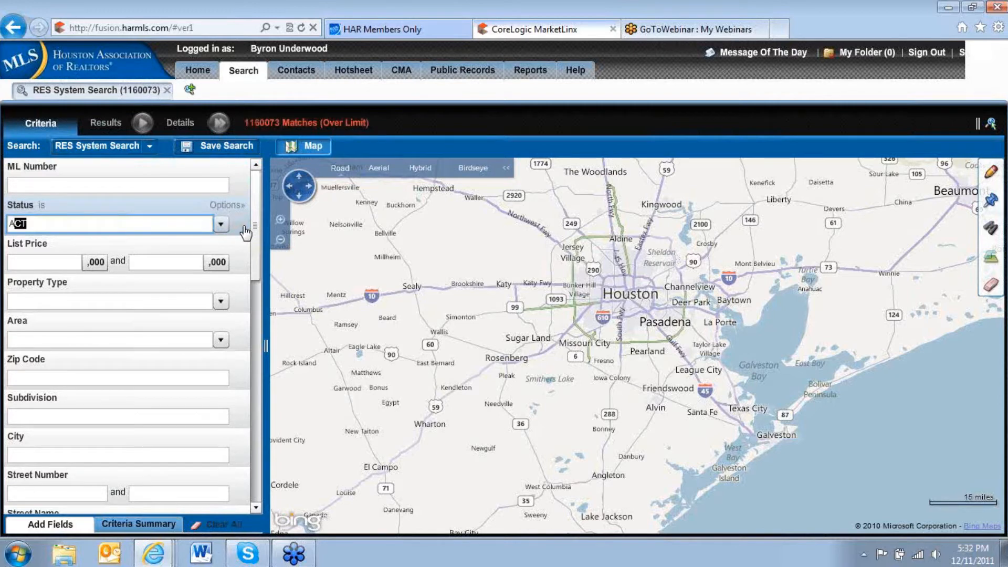
pyautogui.press('Tab')
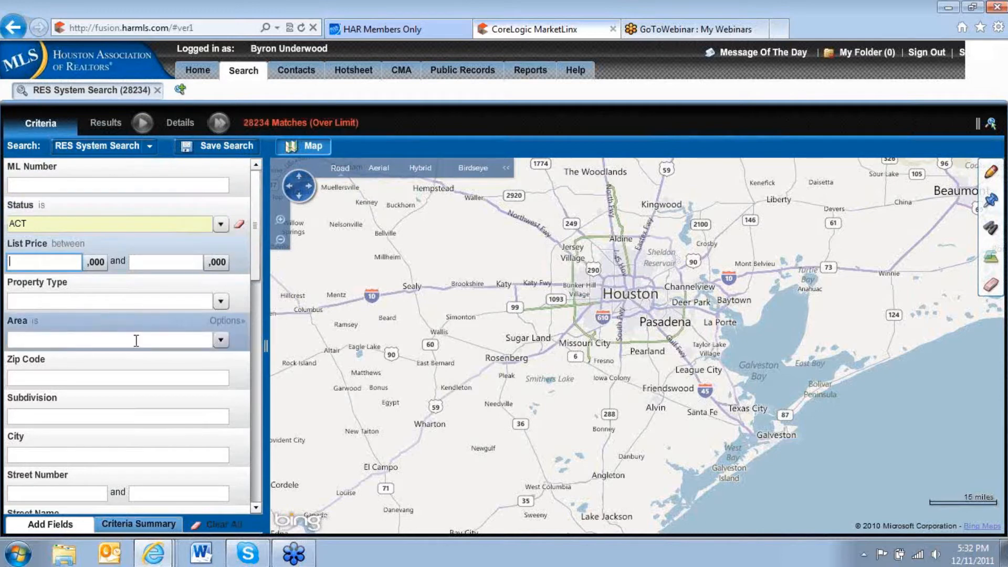
# Limit the search to subdivisions starting with "sienna plantation" and apply the criterion to the map.
pyautogui.click(61, 416)
pyautogui.write('sienna pl')
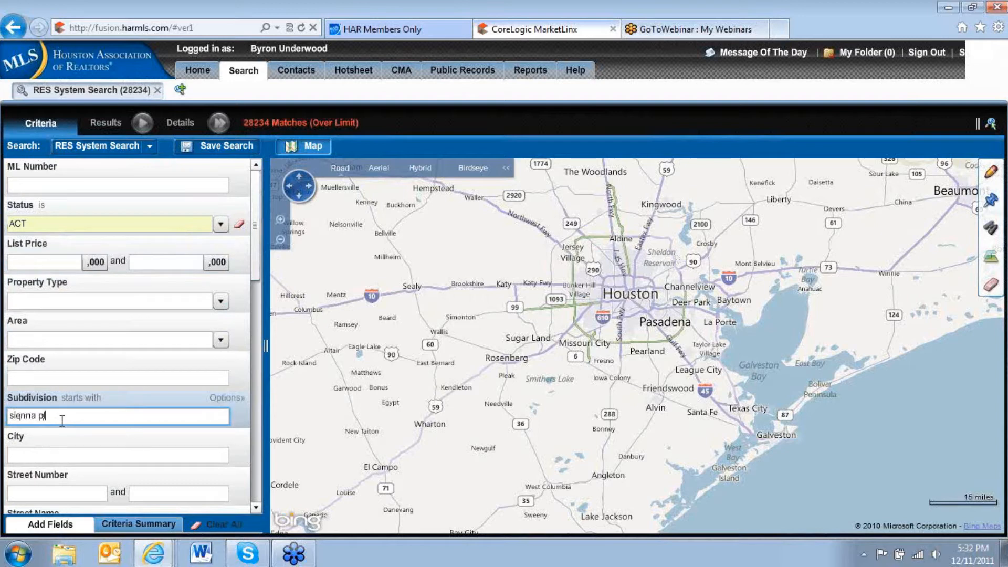
pyautogui.write('anaation')
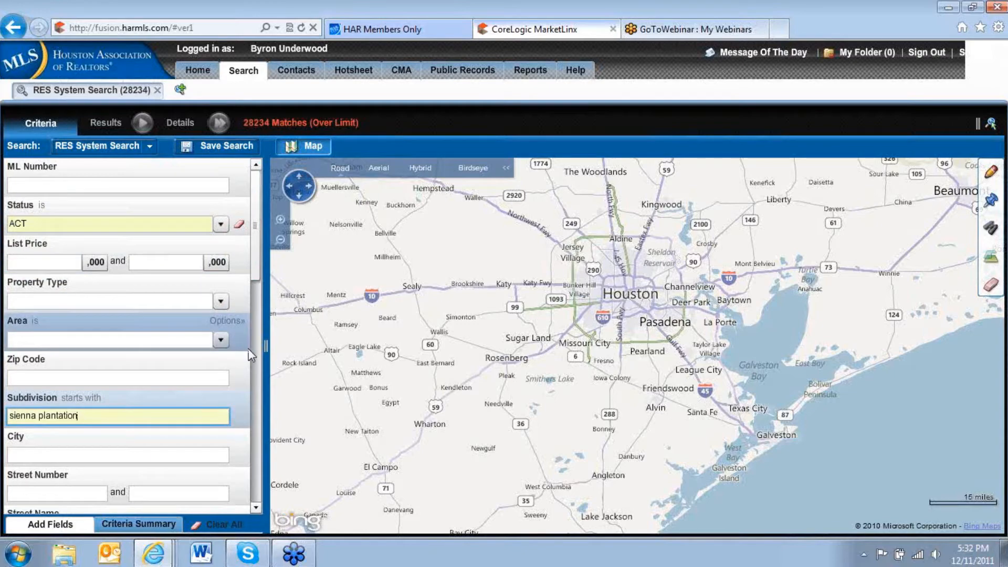
pyautogui.press('Tab')
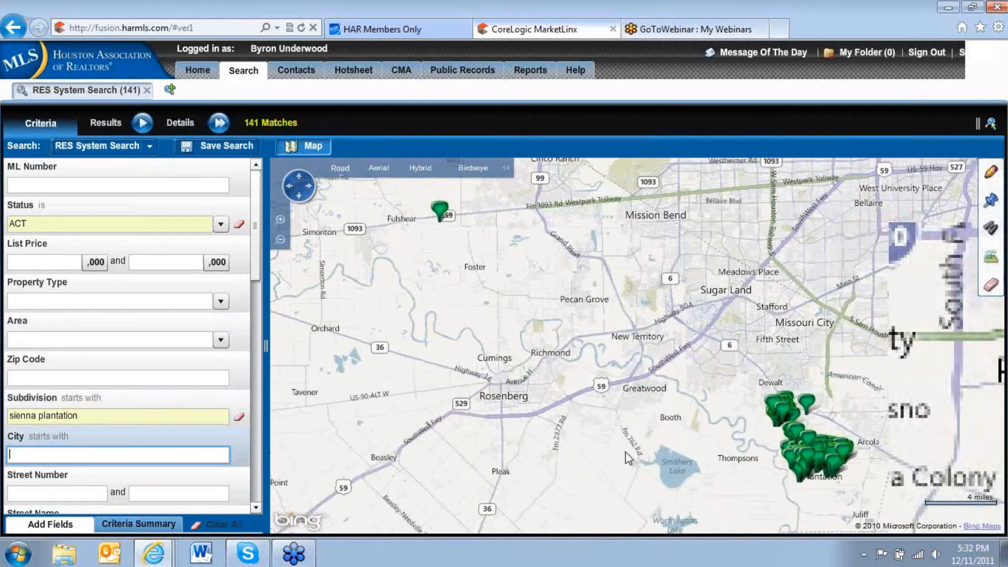
# Check the outlying listing near Fulshear and bring the Sienna Plantation listings to the middle of the map.
pyautogui.click(440, 211)
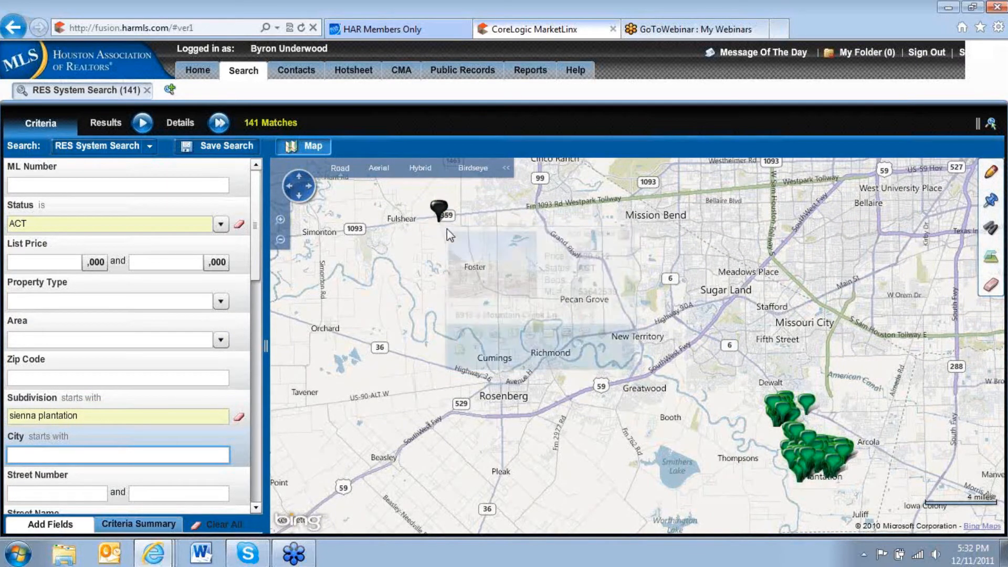
pyautogui.click(659, 470)
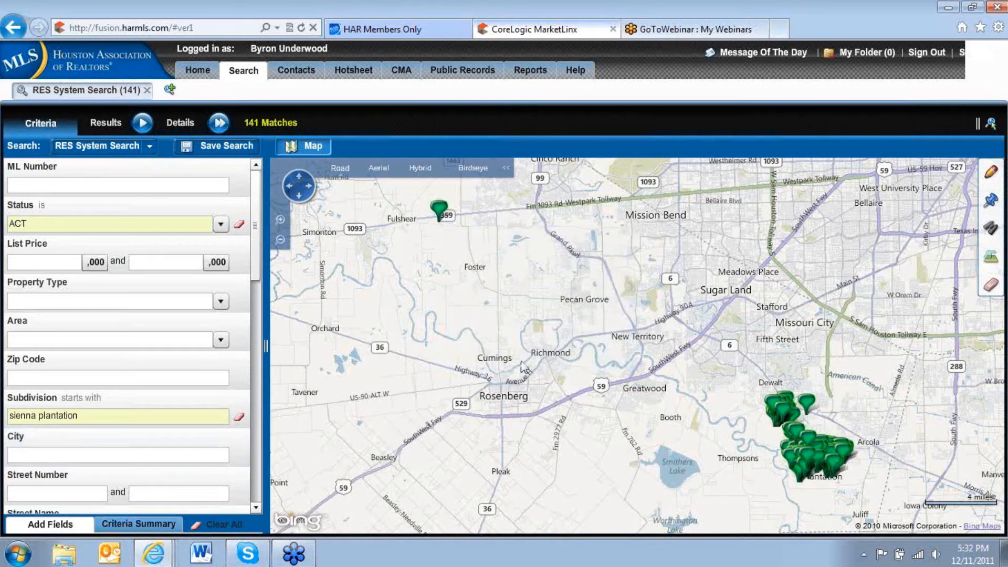
pyautogui.moveTo(675, 424); pyautogui.dragTo(458, 337)
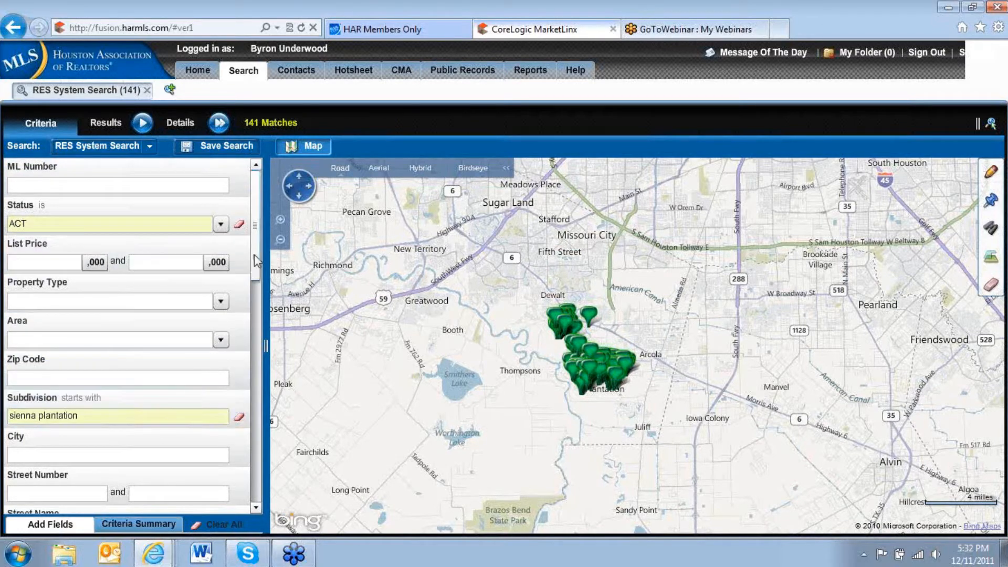
# Add a bedroom-count criterion to the search with 4 as its lower limit.
pyautogui.moveTo(254, 253); pyautogui.dragTo(262, 341)
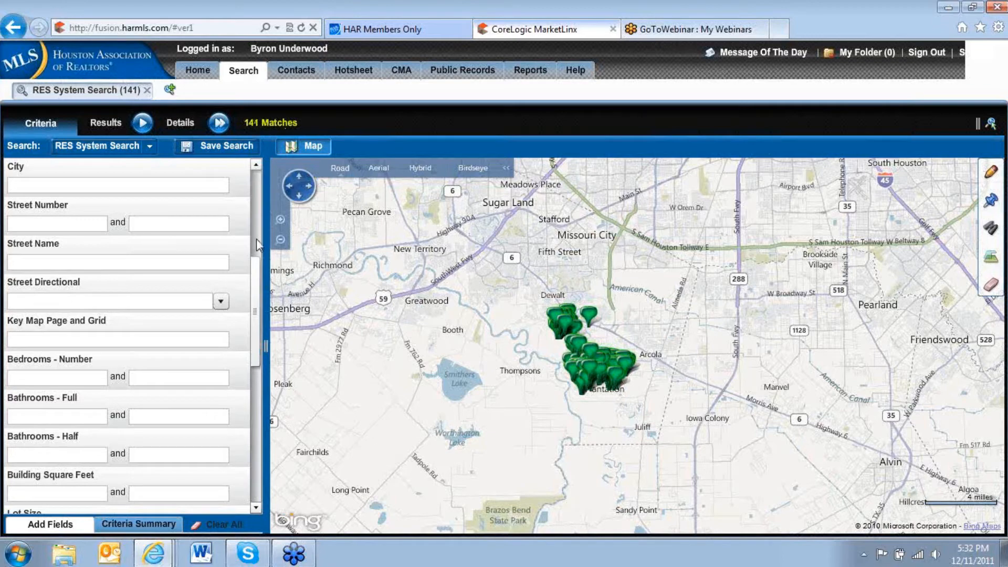
pyautogui.click(37, 379)
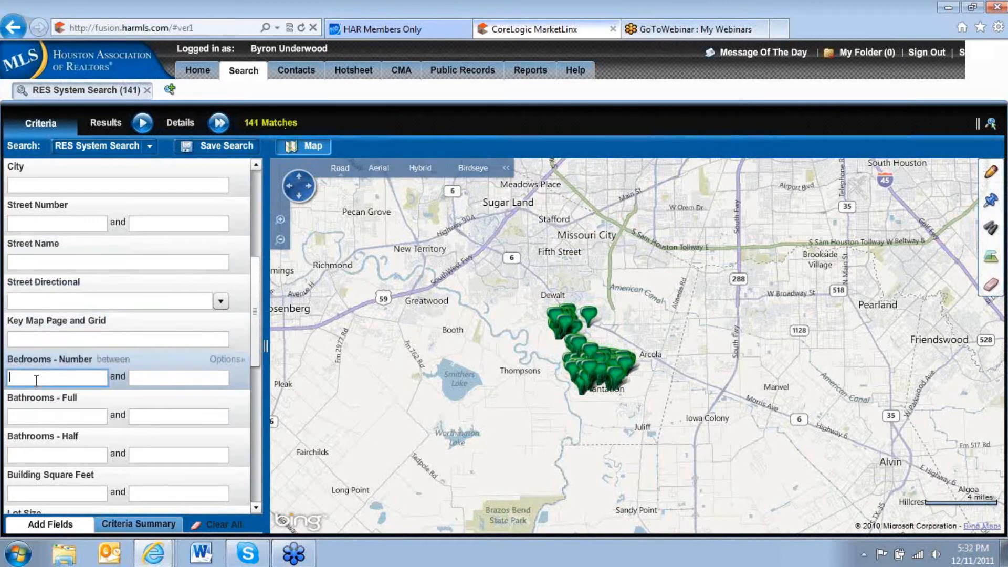
pyautogui.write('4')
pyautogui.press('Tab')
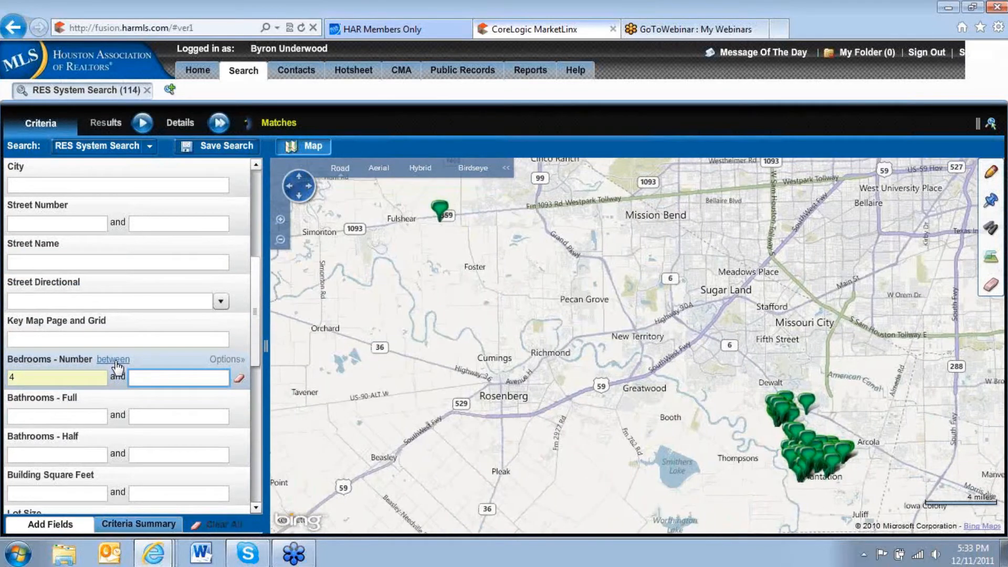
# Change the bedrooms condition from a range to "is" so the search matches exactly 4 bedrooms.
pyautogui.click(115, 361)
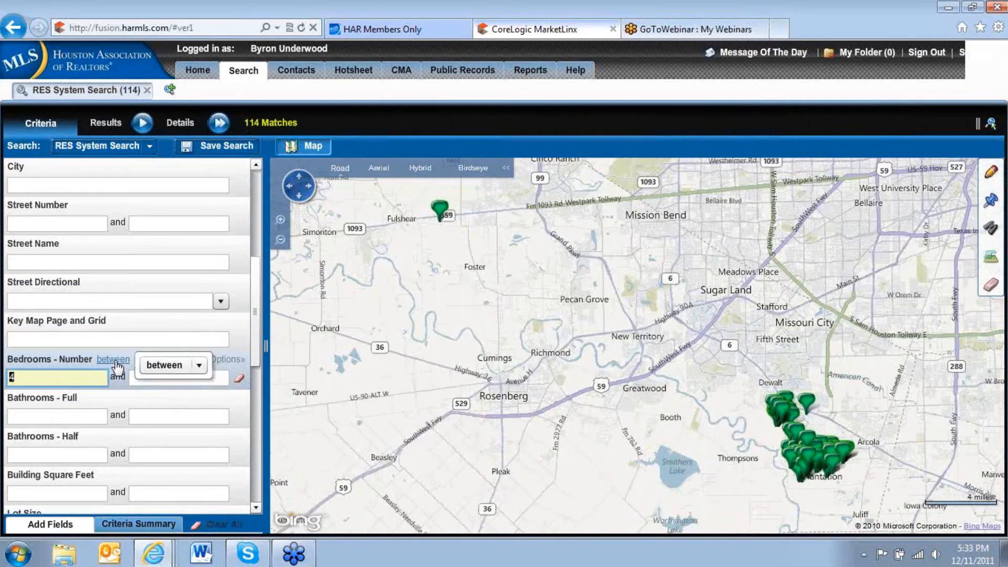
pyautogui.click(199, 366)
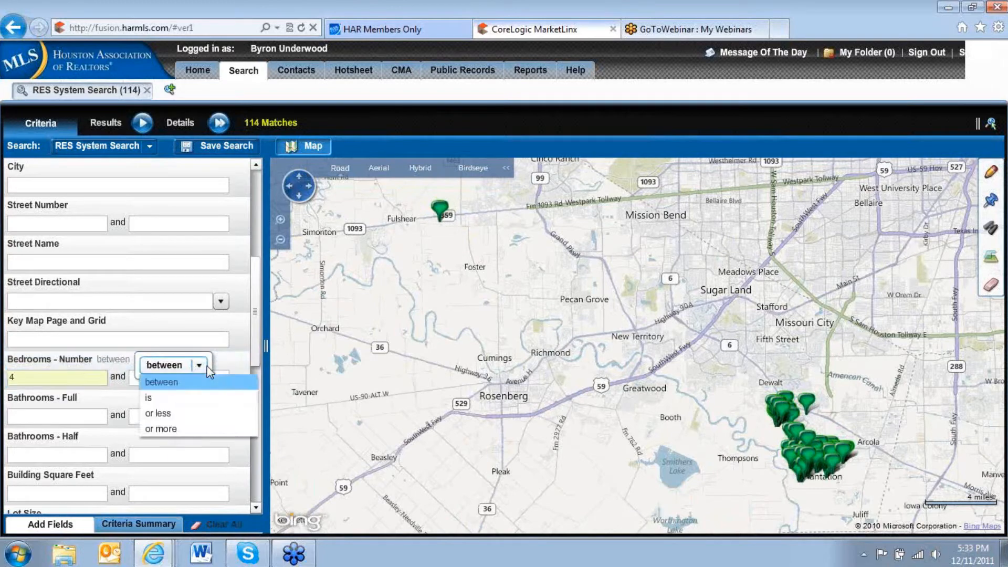
pyautogui.click(166, 399)
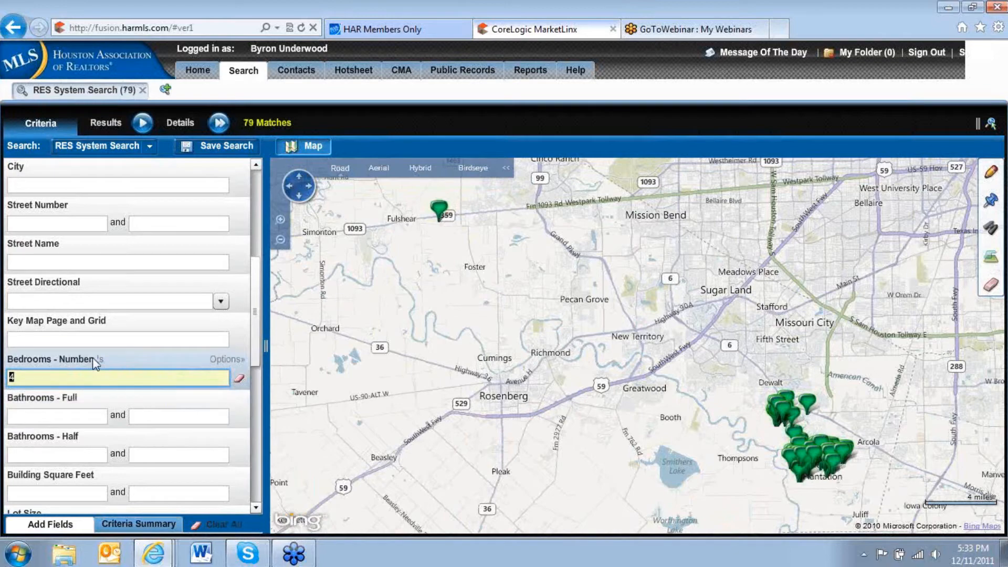
# Set the bedrooms condition to "or more" so the search covers homes with at least 4 bedrooms.
pyautogui.moveTo(101, 362)
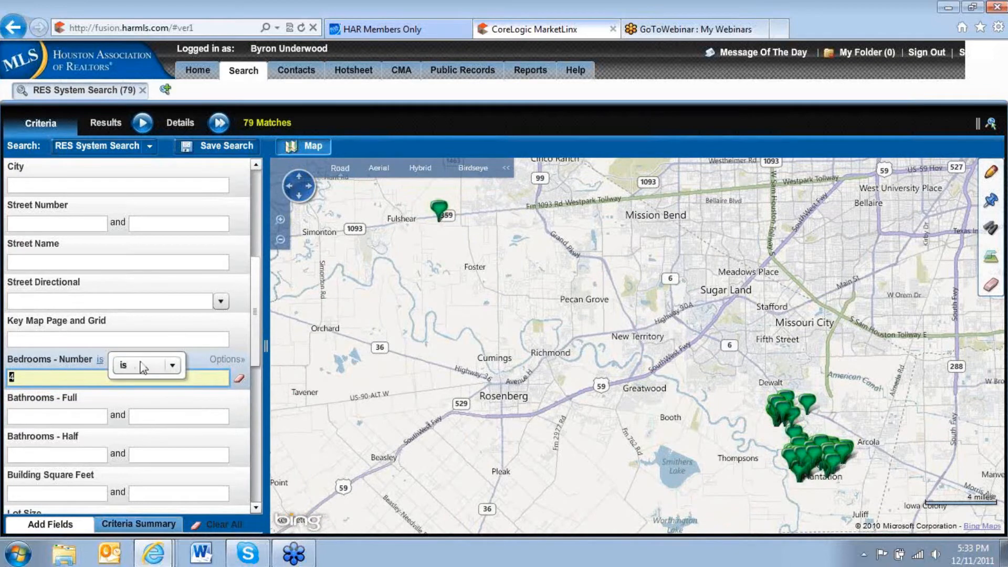
pyautogui.click(173, 366)
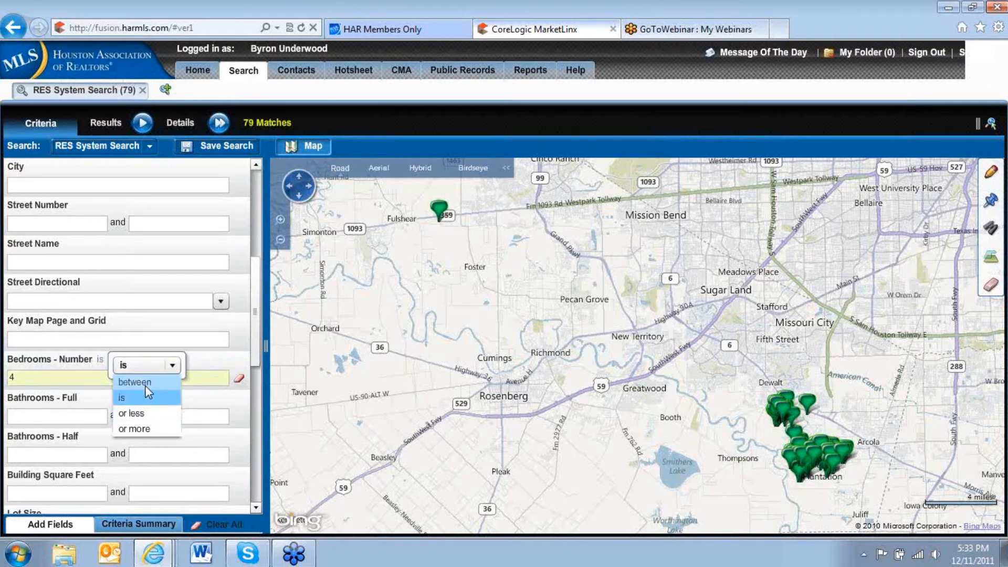
pyautogui.click(146, 430)
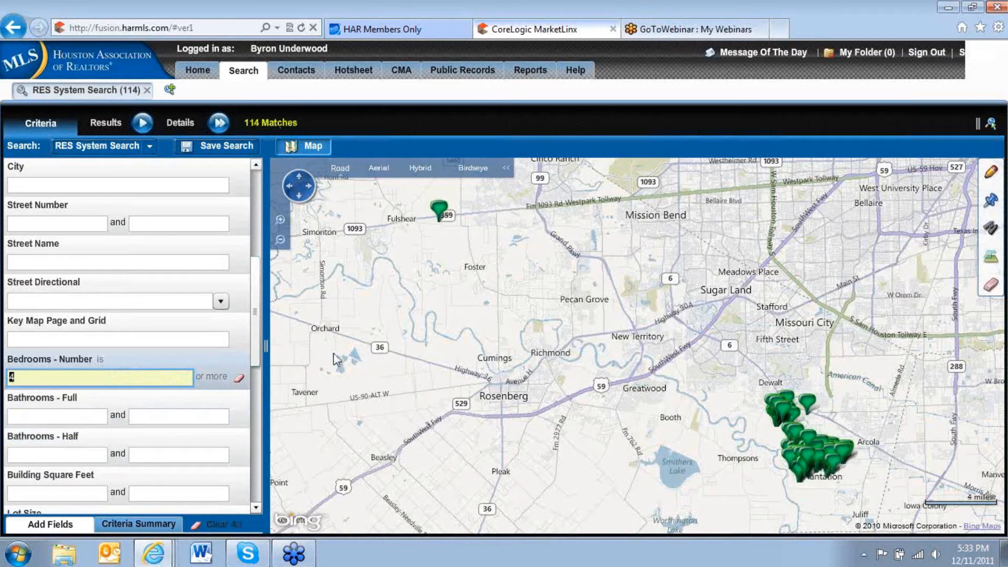
# Examine the Sienna Plantation listings on the map at closer range, with the whole golf club area in view.
pyautogui.moveTo(721, 369); pyautogui.dragTo(491, 275)
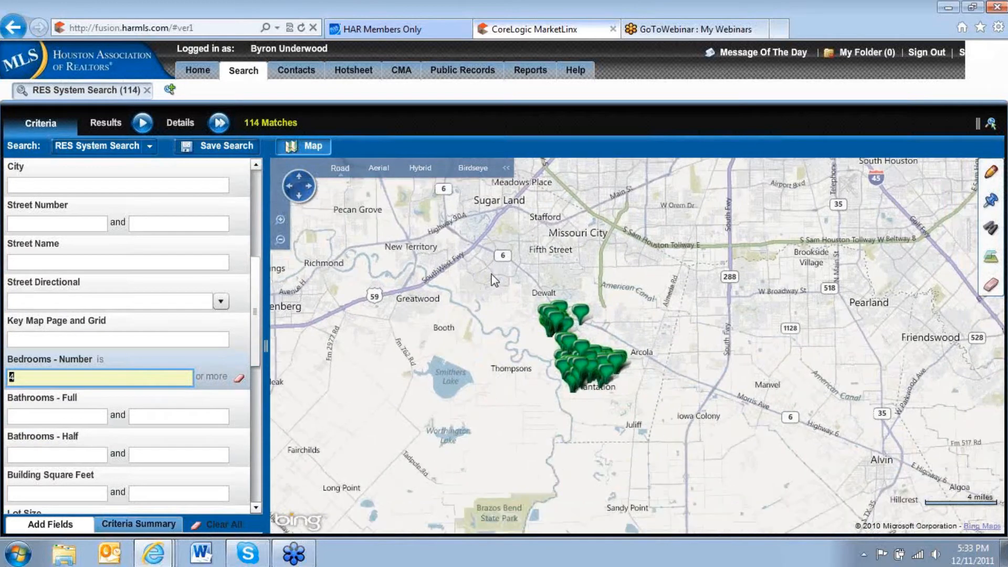
pyautogui.click(988, 178)
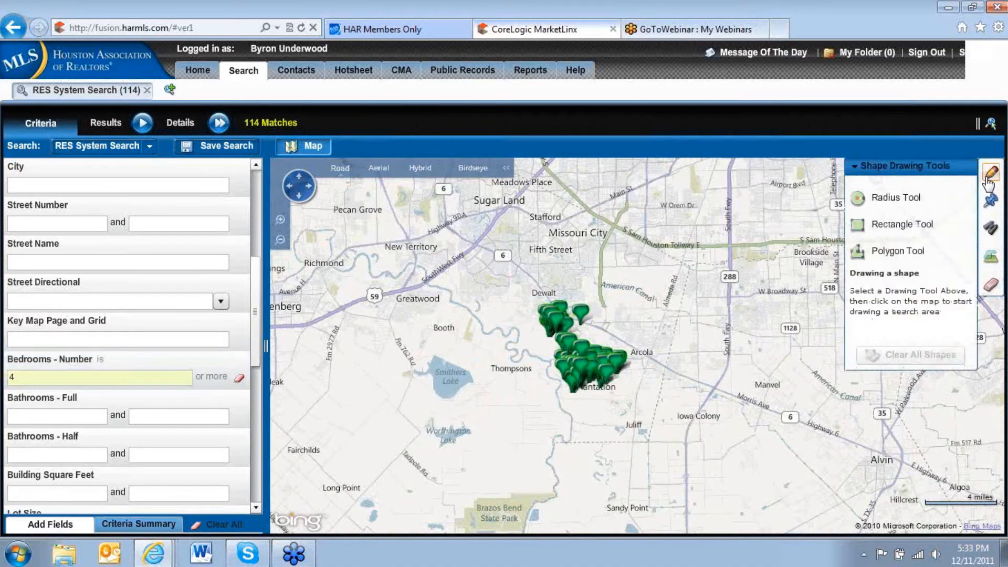
pyautogui.click(905, 258)
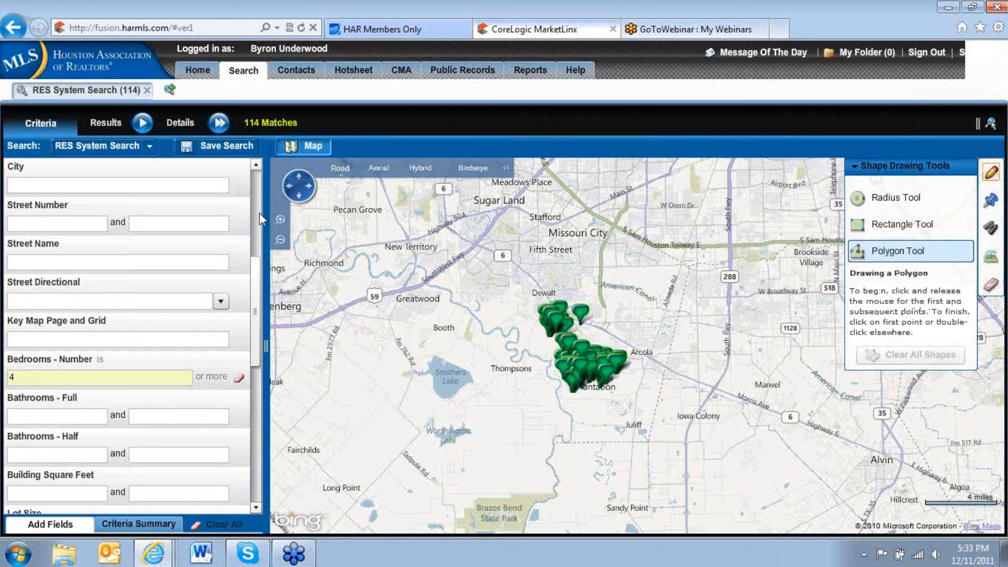
pyautogui.click(280, 220)
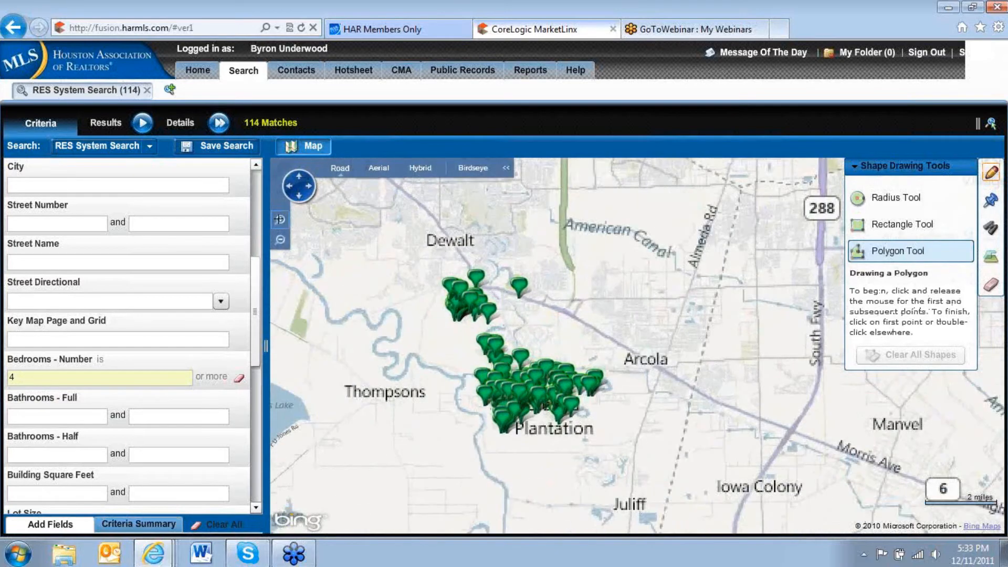
pyautogui.click(280, 219)
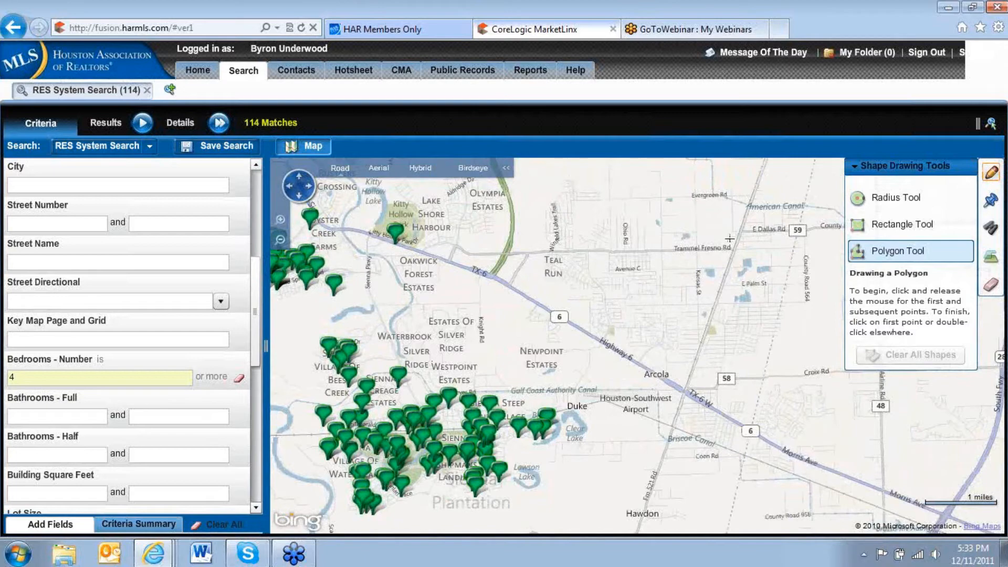
pyautogui.click(889, 175)
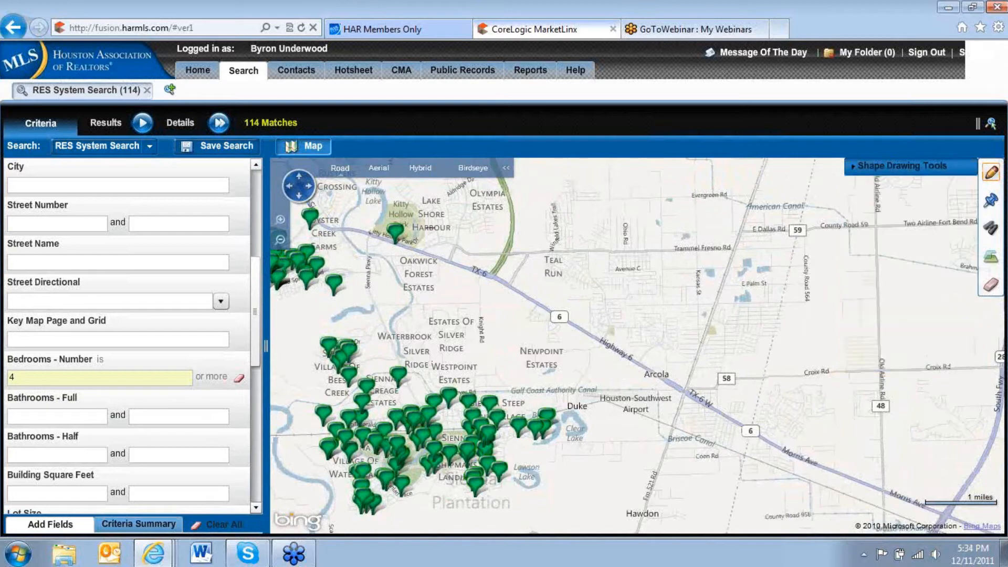
pyautogui.moveTo(273, 386); pyautogui.dragTo(521, 332)
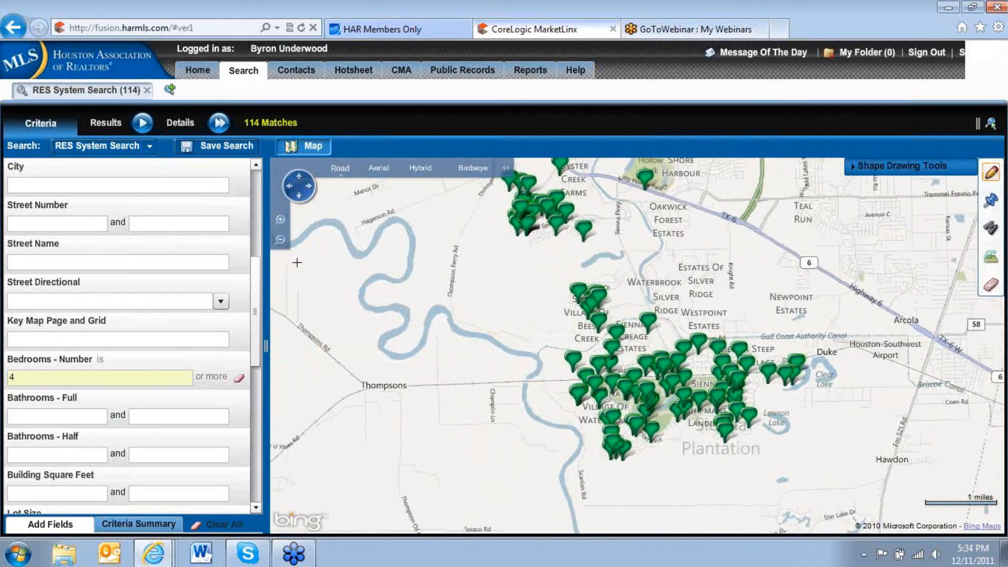
pyautogui.click(280, 220)
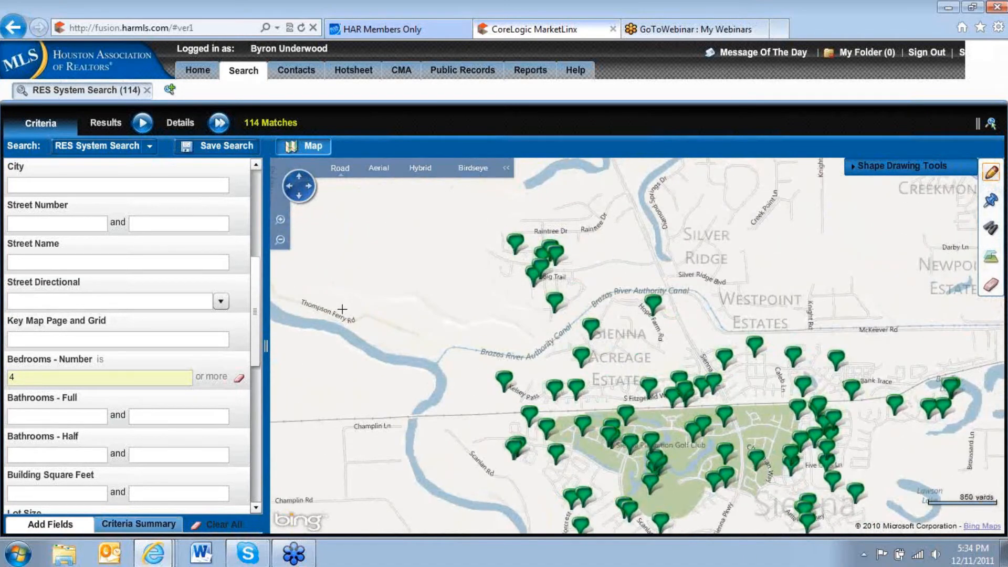
pyautogui.moveTo(343, 309); pyautogui.dragTo(341, 300)
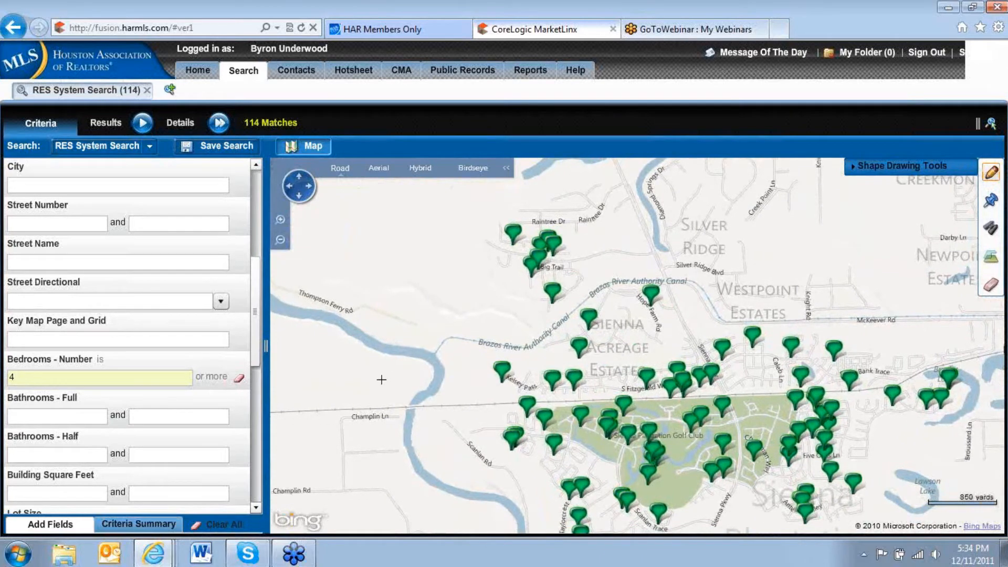
pyautogui.moveTo(389, 394); pyautogui.dragTo(328, 315)
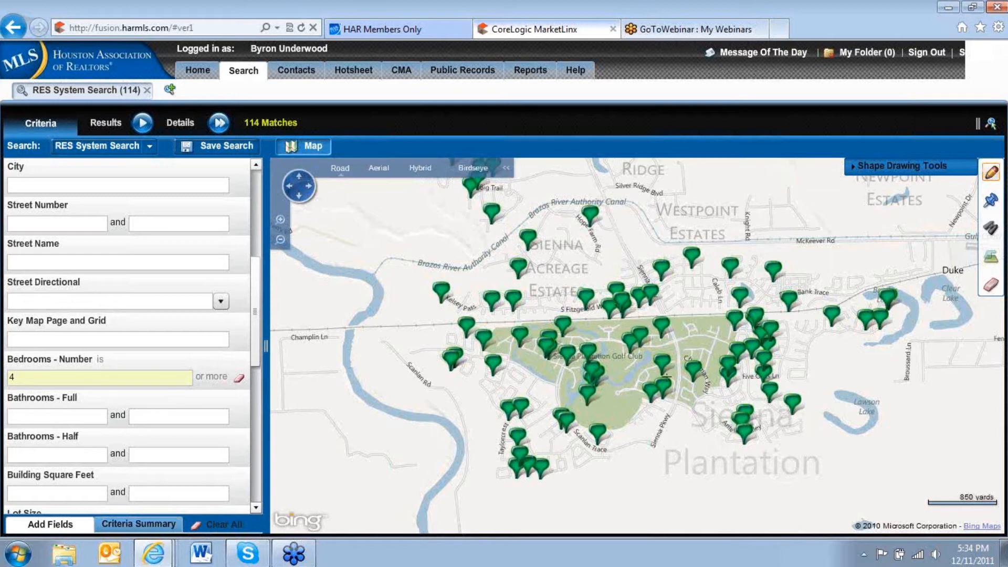
pyautogui.click(985, 179)
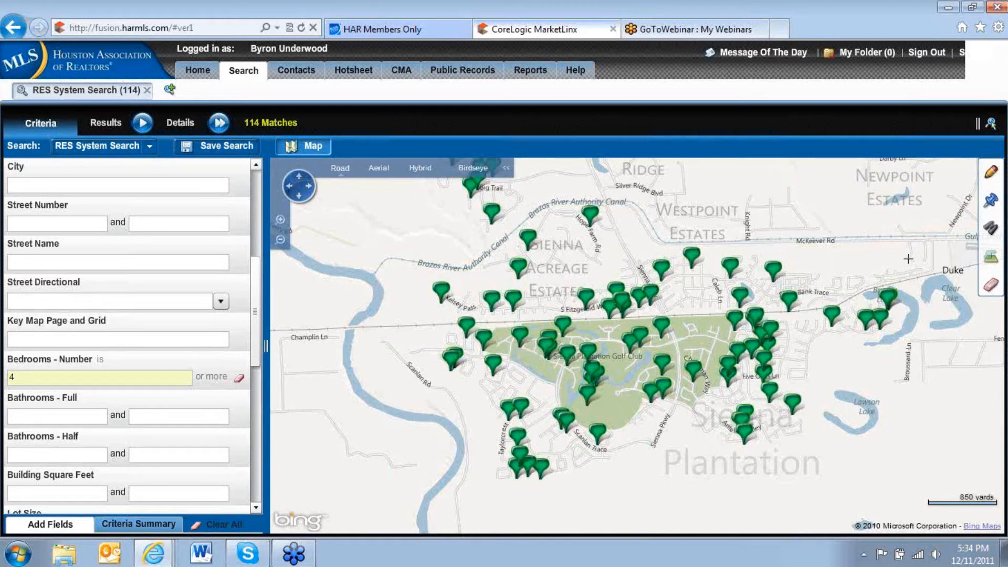
# Draw a closed polygon search area around the western Sienna Plantation listings, reaching from the Brazos River Authority Canal to south of Scanlan Trace.
pyautogui.click(990, 172)
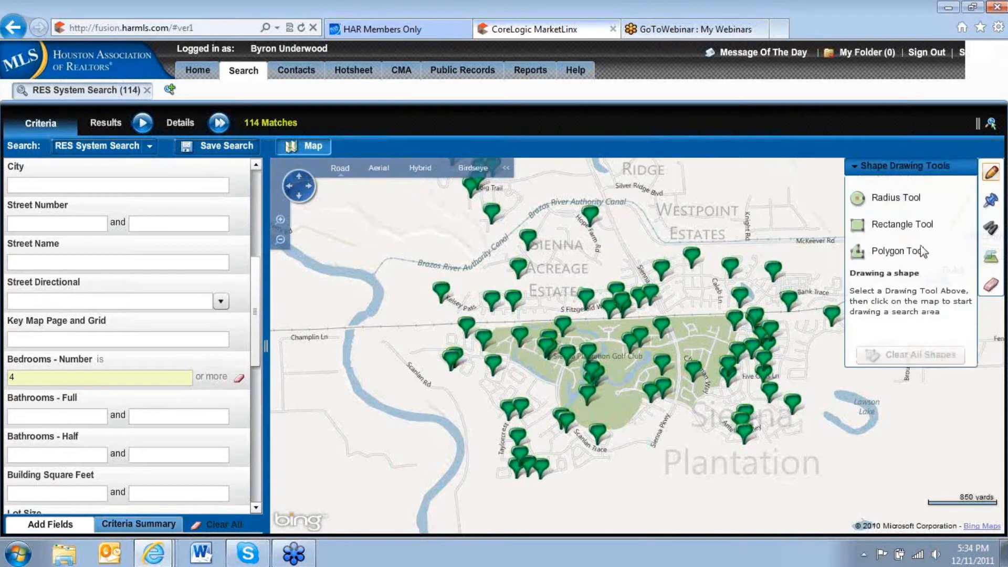
pyautogui.click(900, 255)
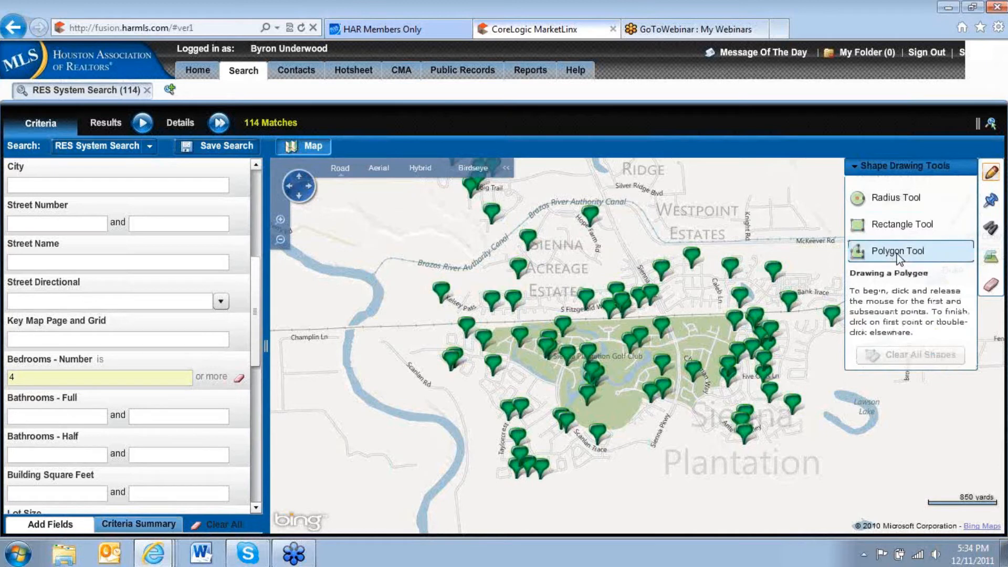
pyautogui.click(408, 263)
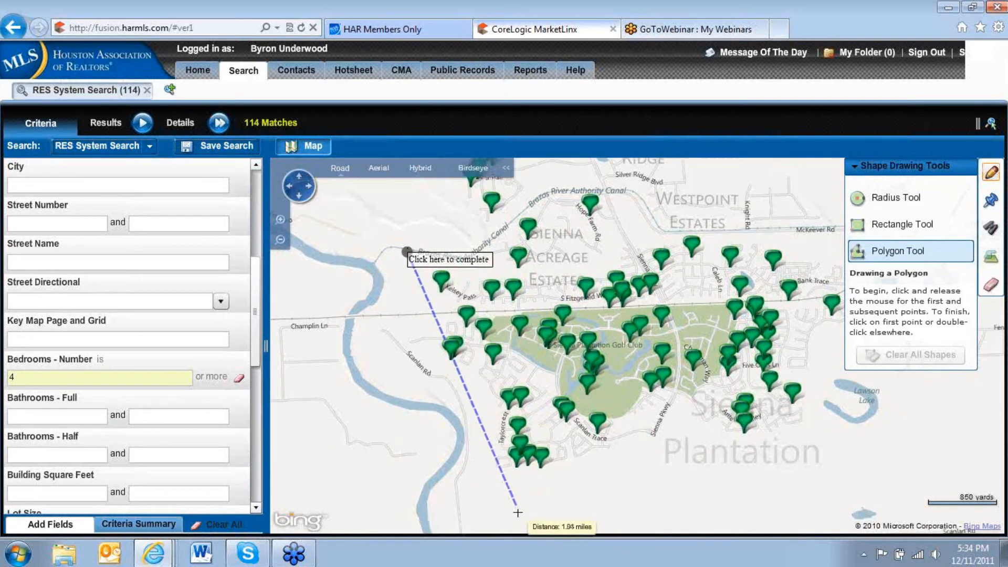
pyautogui.click(504, 494)
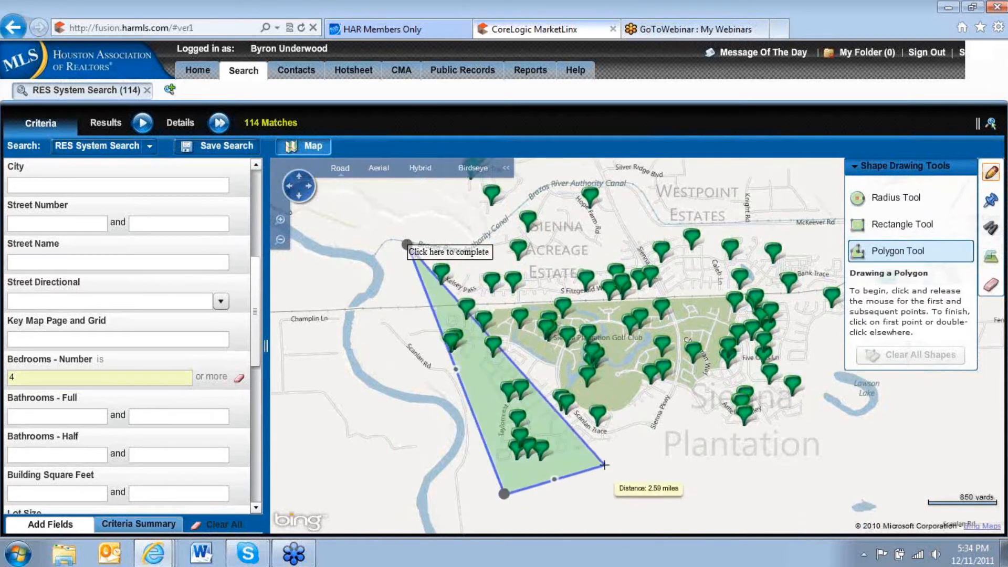
pyautogui.click(625, 428)
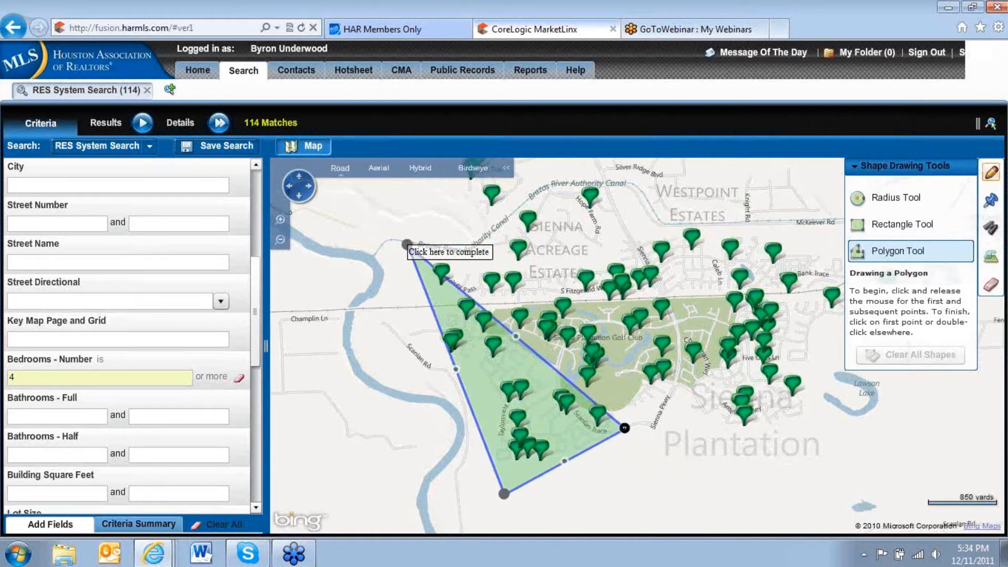
pyautogui.click(666, 410)
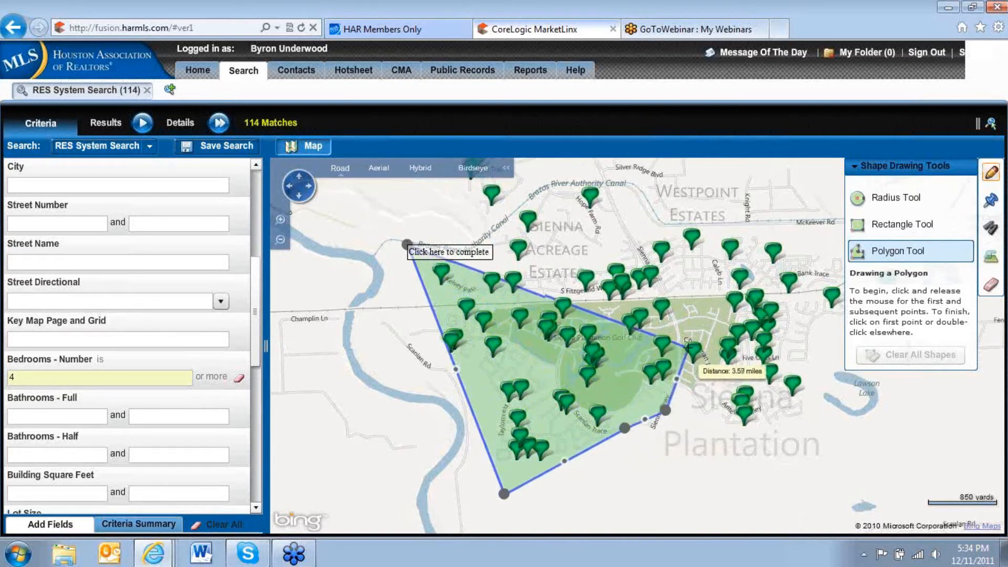
pyautogui.click(681, 338)
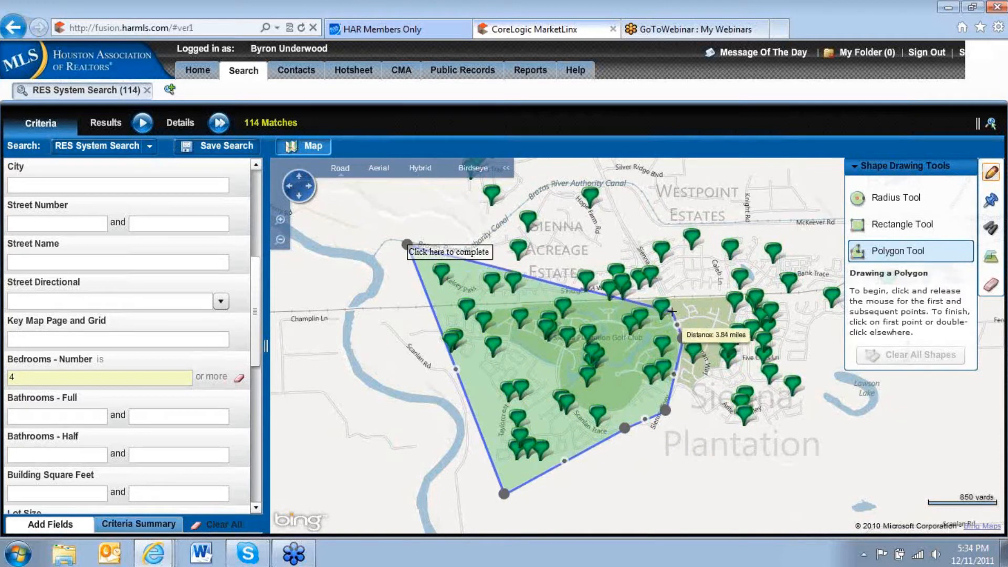
pyautogui.click(636, 240)
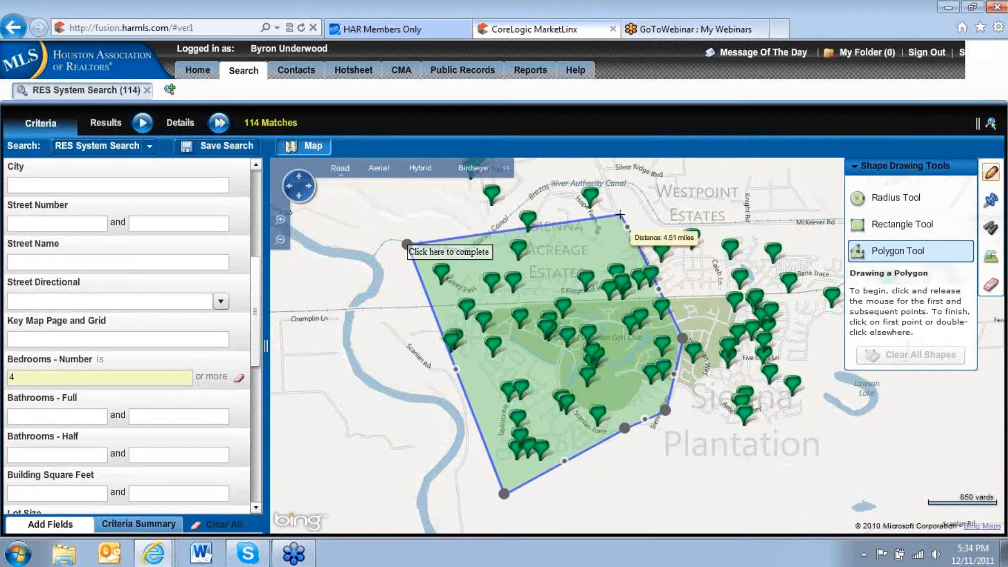
pyautogui.moveTo(617, 198); pyautogui.dragTo(617, 243)
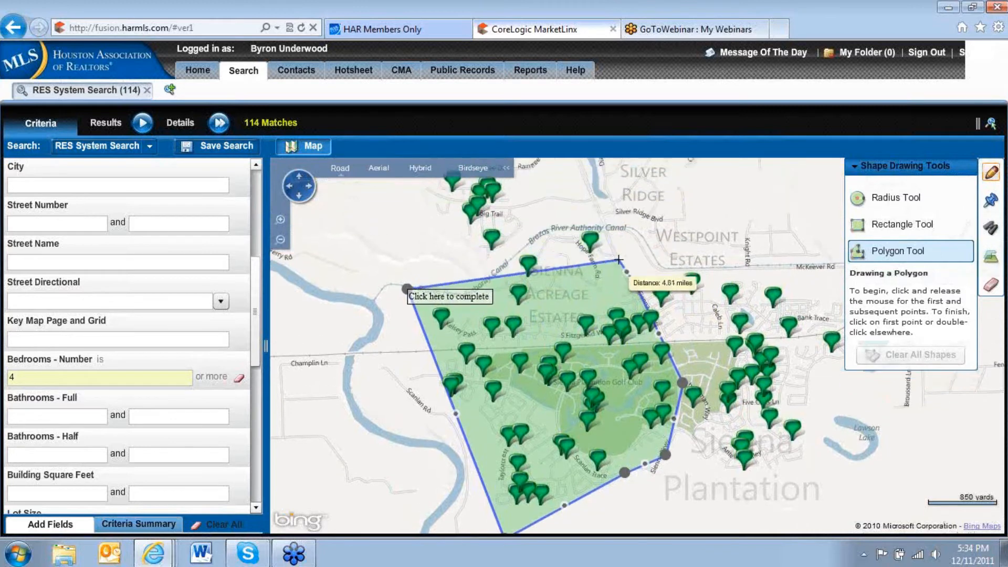
pyautogui.click(604, 226)
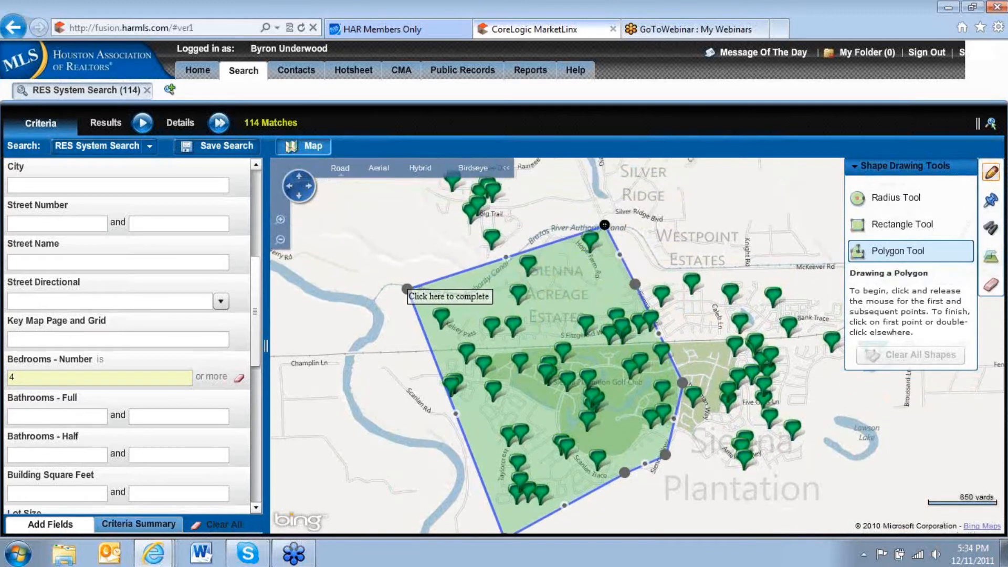
pyautogui.click(543, 232)
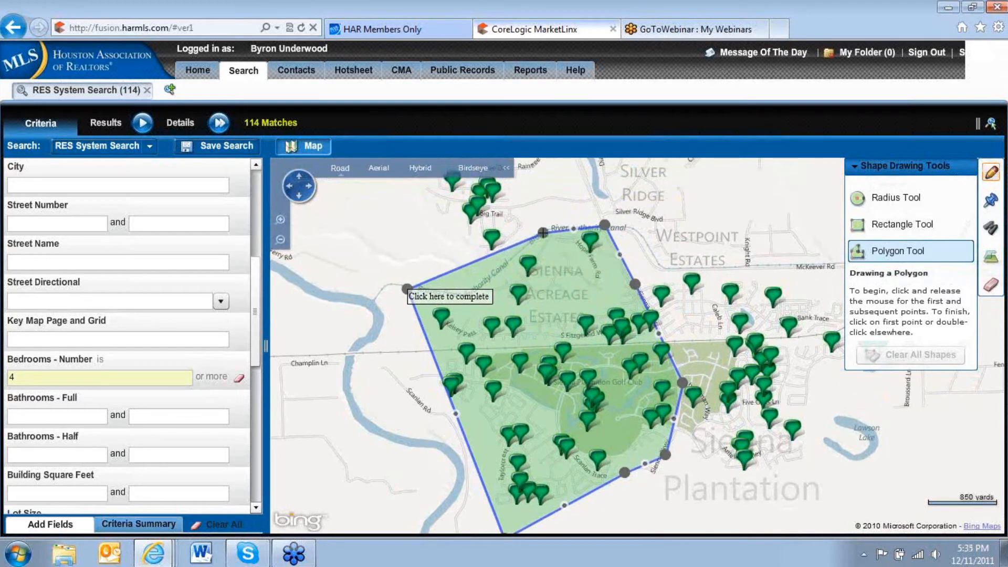
pyautogui.click(506, 266)
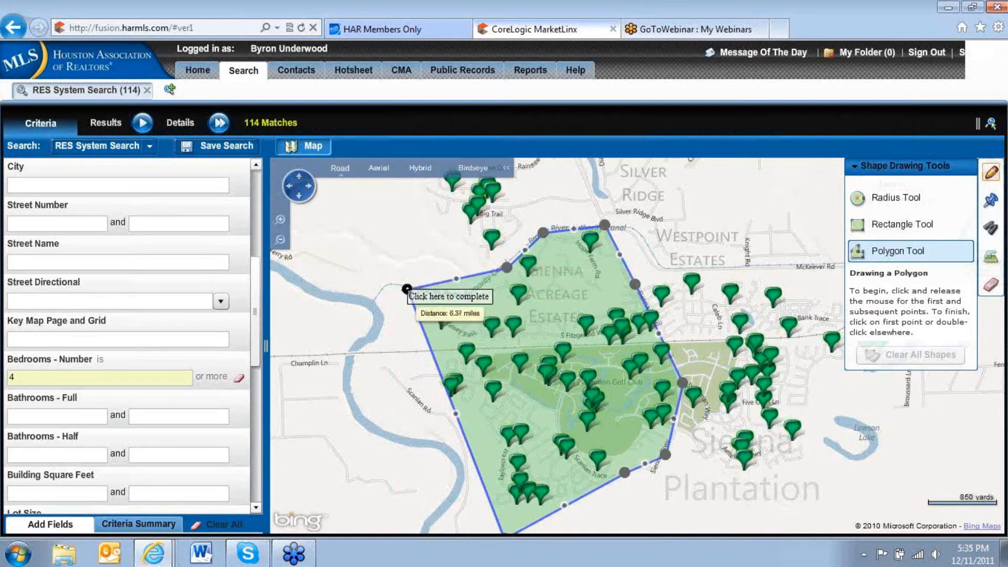
pyautogui.click(407, 289)
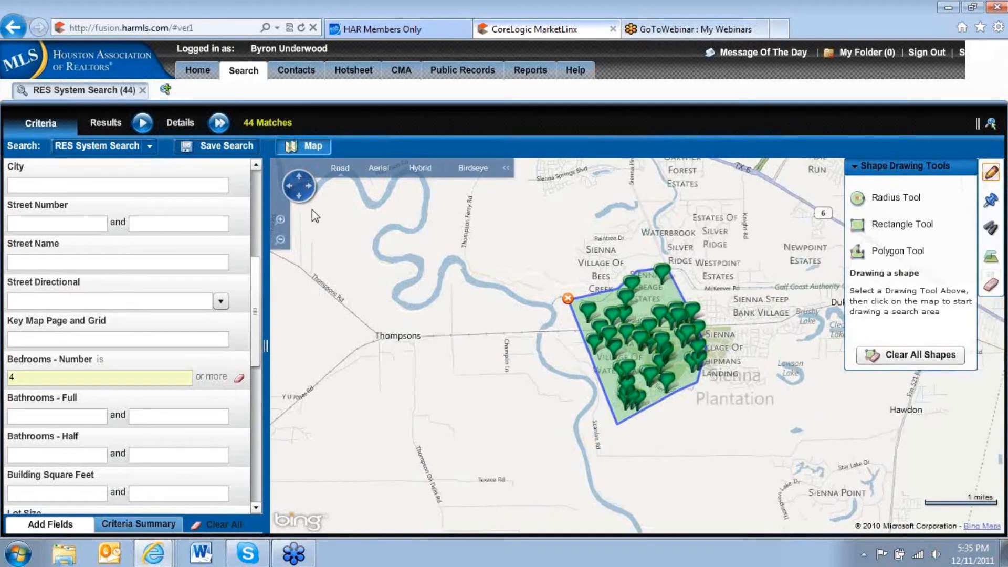
# Reshape the search polygon by pulling the midpoint of its northwestern canal edge inward to just south of Kelsey Pass.
pyautogui.click(281, 221)
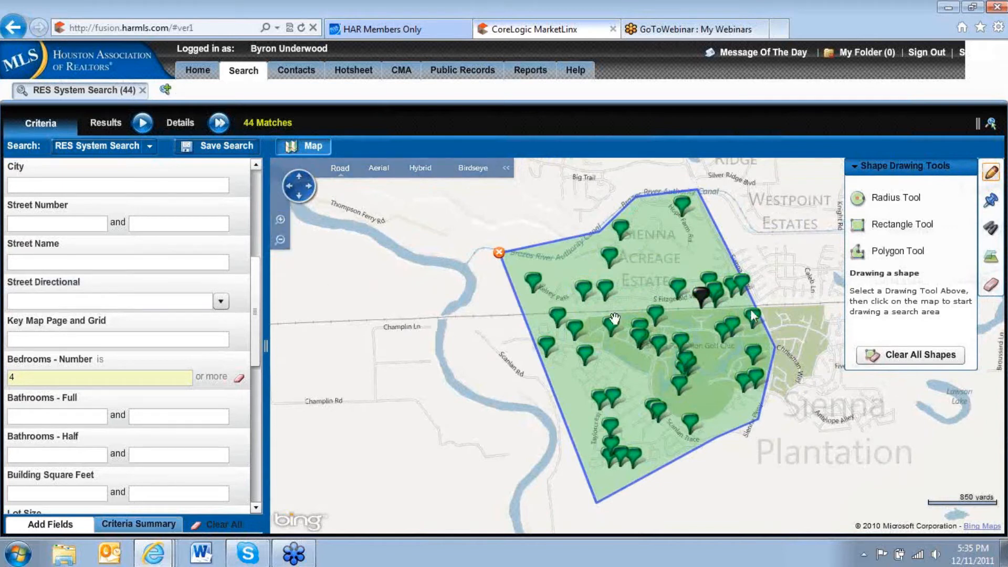
pyautogui.click(701, 295)
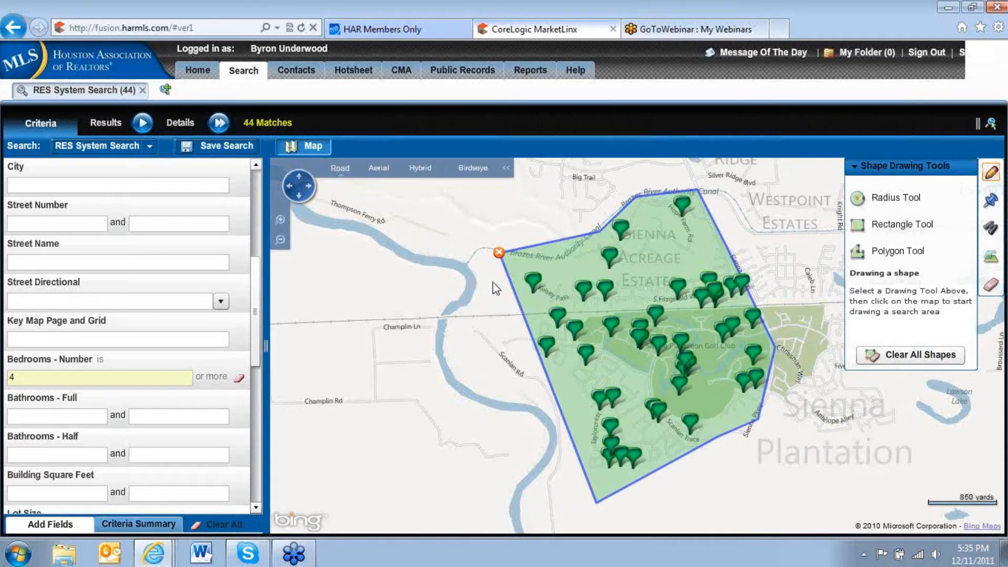
pyautogui.click(883, 254)
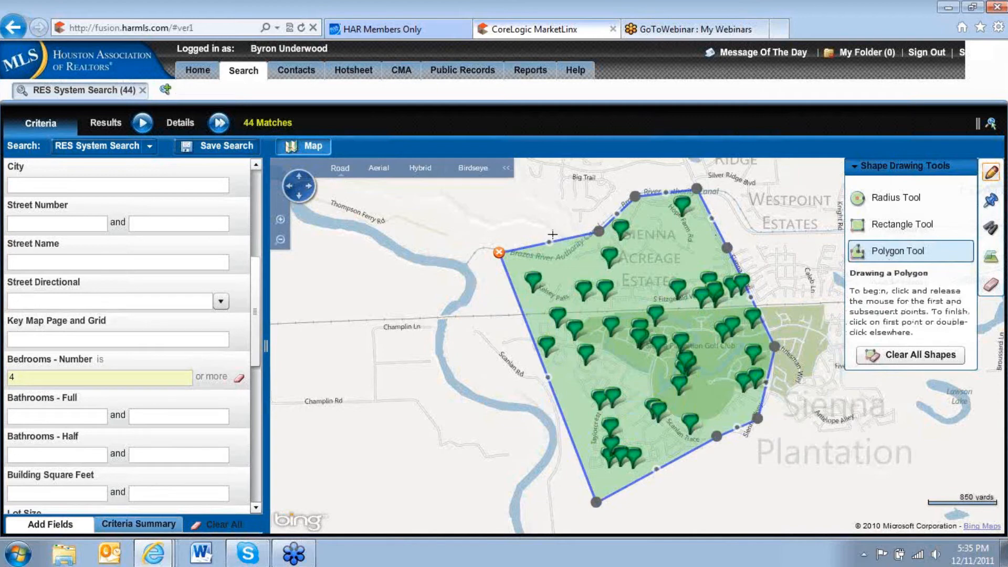
pyautogui.moveTo(548, 241); pyautogui.dragTo(543, 308)
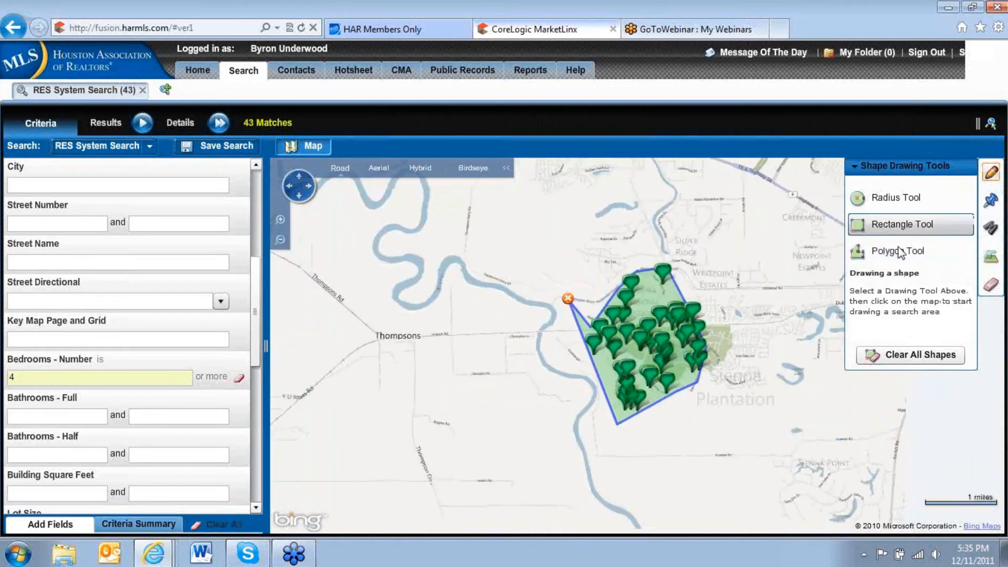
# Pull the midpoint of the polygon edge between Kelsey Pass and the canal inward to S Fitzgerald Way, excluding the listings northwest of it.
pyautogui.click(910, 252)
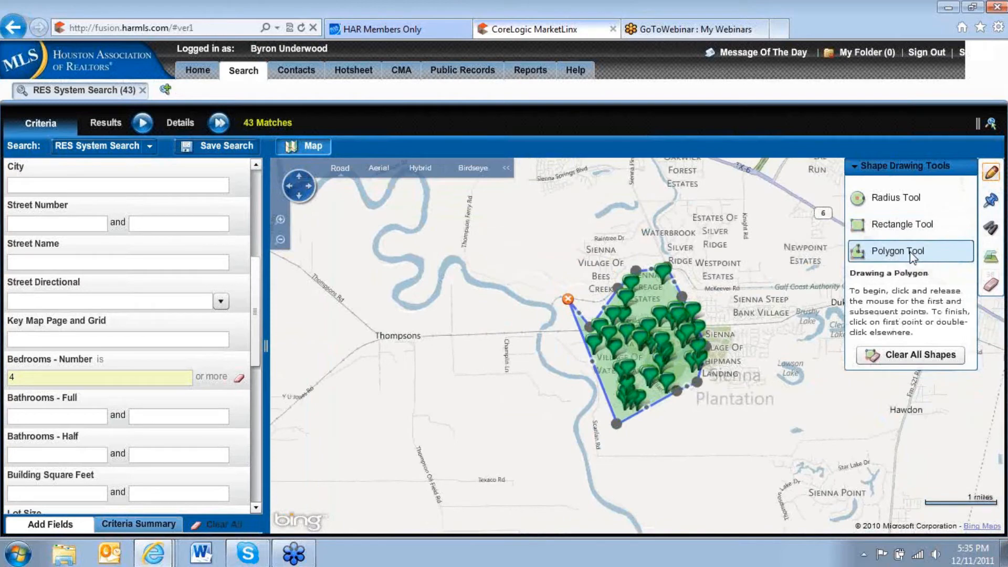
pyautogui.click(280, 219)
pyautogui.click(280, 219)
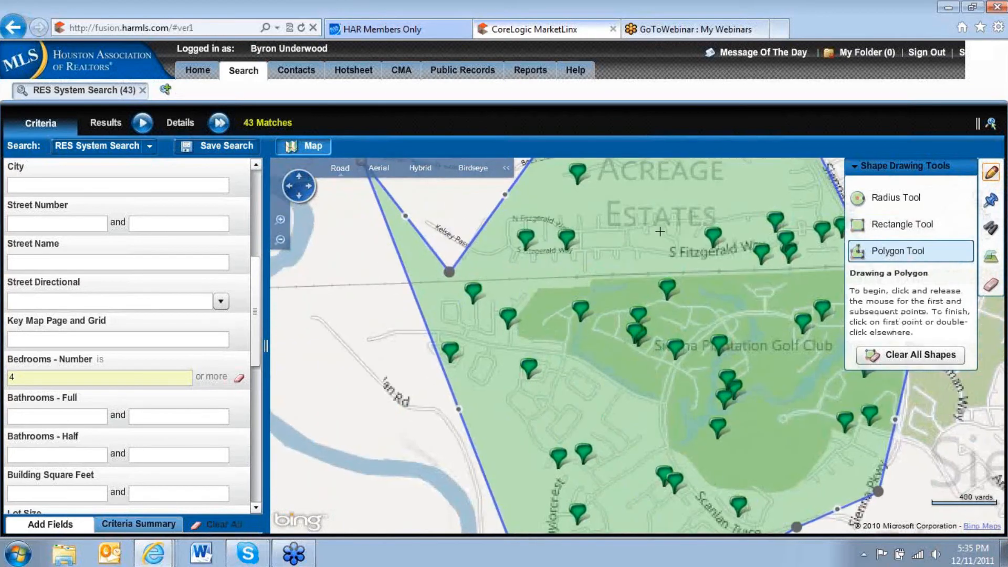
pyautogui.moveTo(626, 200)
pyautogui.mouseDown()
pyautogui.moveTo(579, 265)
pyautogui.moveTo(624, 239)
pyautogui.moveTo(626, 223)
pyautogui.moveTo(619, 237)
pyautogui.mouseUp()
pyautogui.doubleClick(280, 239)
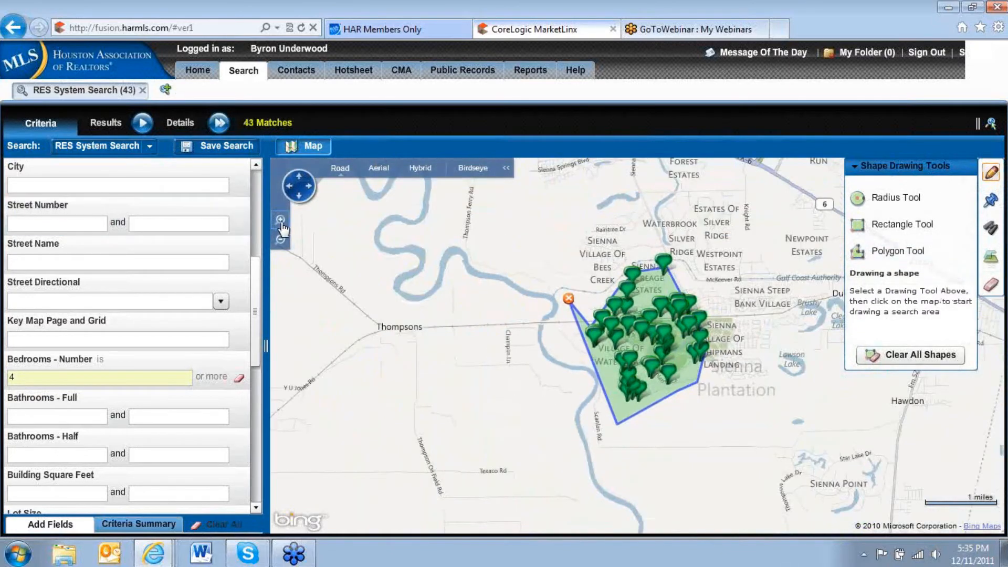
pyautogui.click(281, 222)
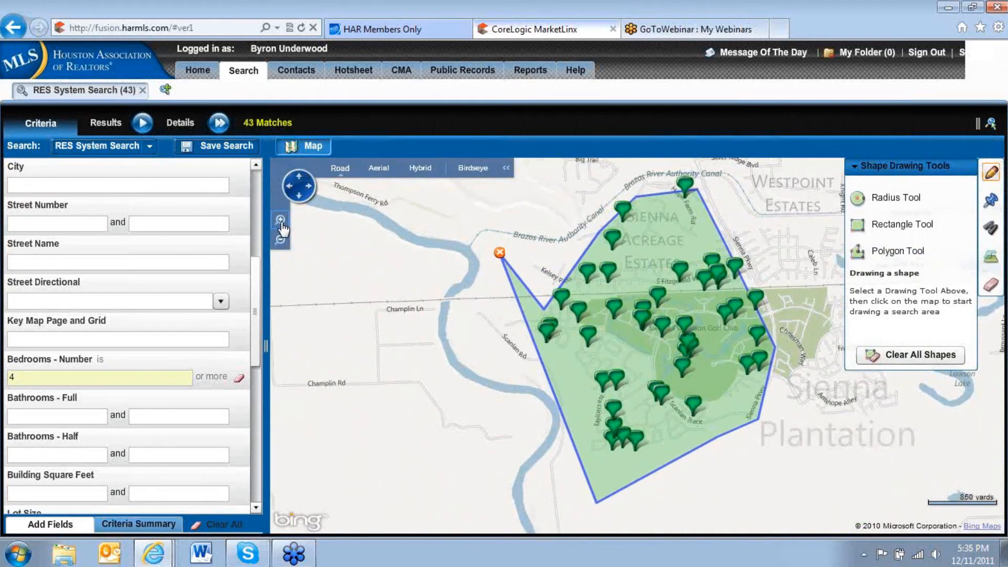
pyautogui.click(281, 221)
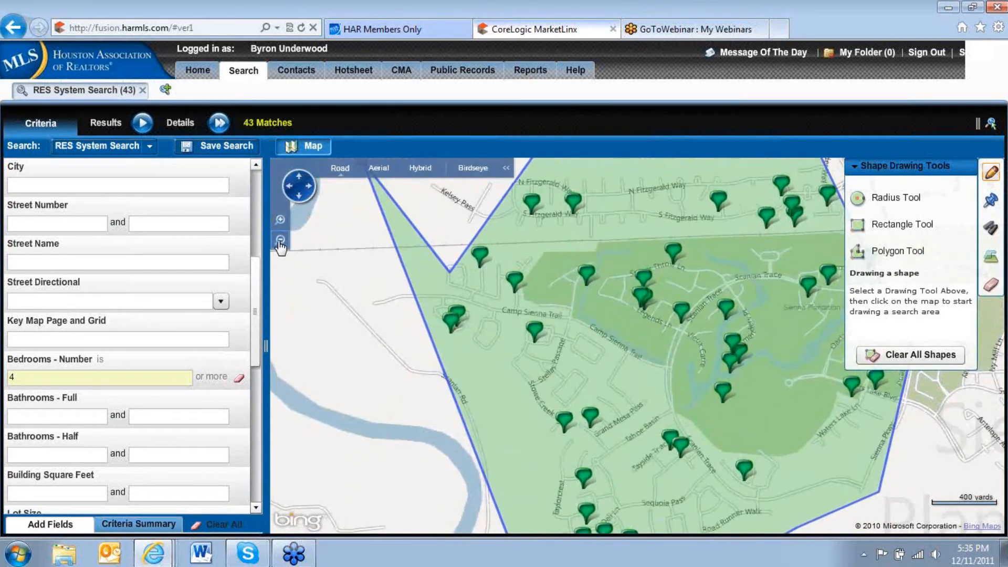
pyautogui.click(281, 241)
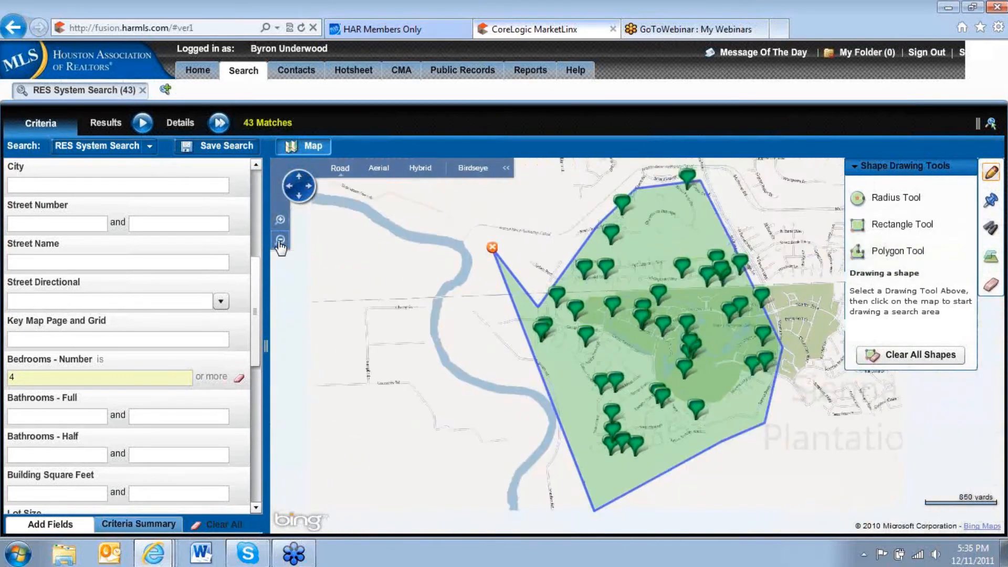
pyautogui.click(900, 254)
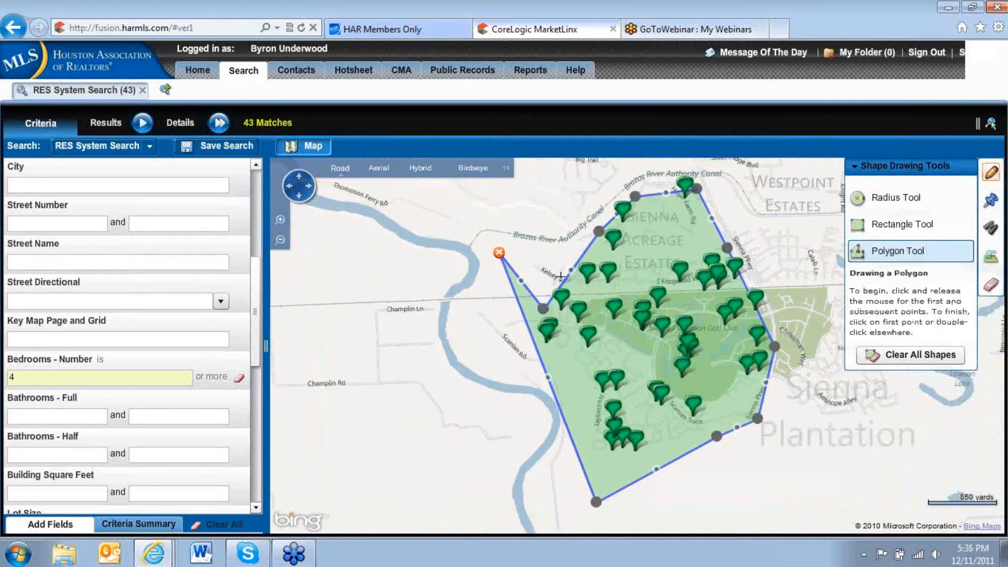
pyautogui.moveTo(571, 270); pyautogui.dragTo(647, 285)
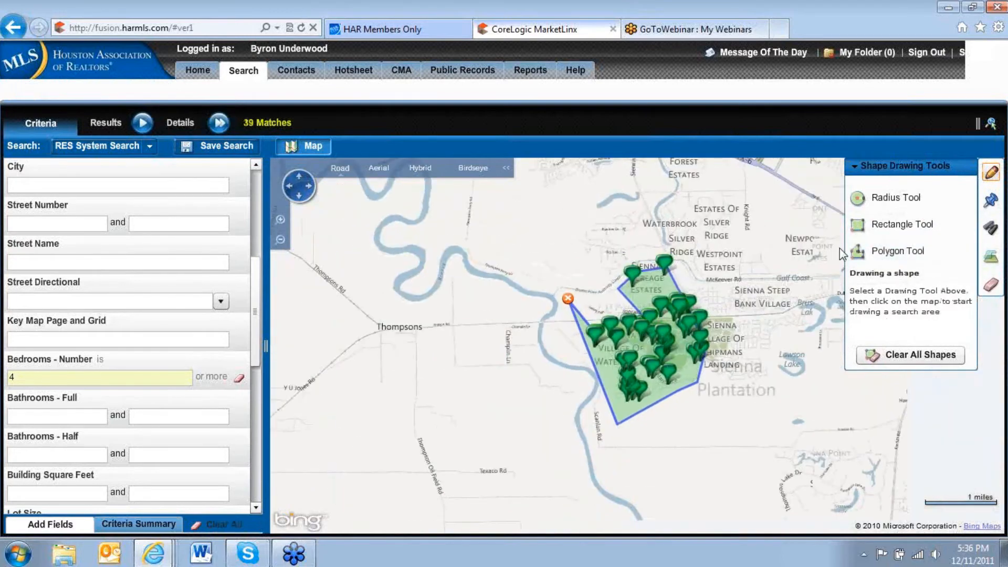
# Move the polygon's corner northwest of Sienna Acreage Estates eastward, and pull the midpoint of the northernmost edge southeast toward Sienna Pkwy.
pyautogui.click(907, 255)
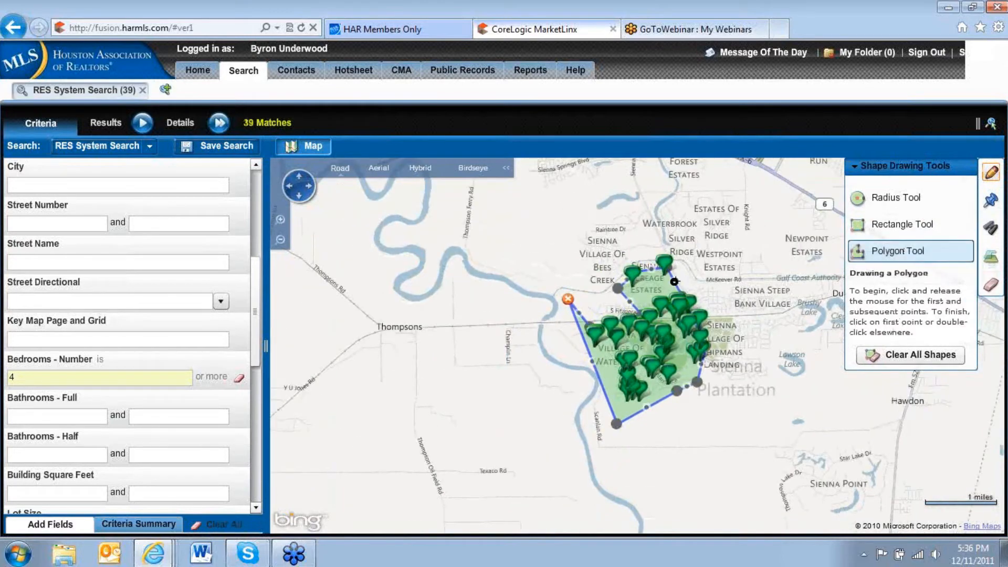
pyautogui.moveTo(618, 289); pyautogui.dragTo(666, 289)
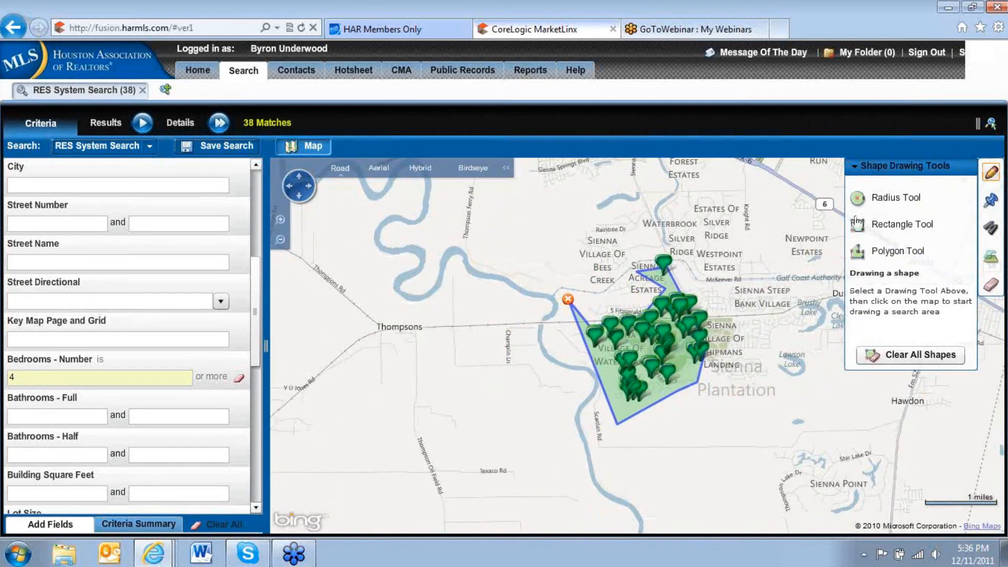
pyautogui.click(892, 253)
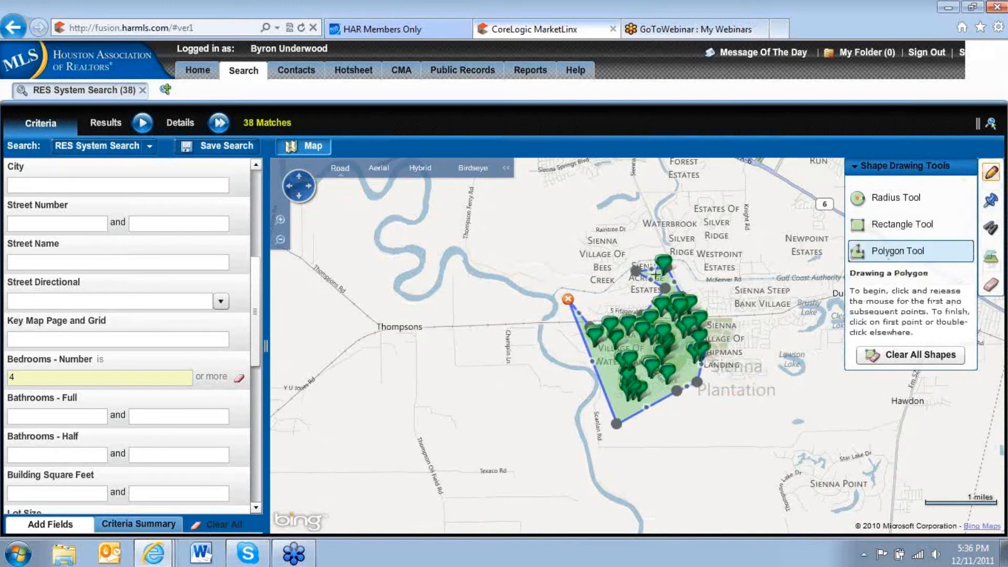
pyautogui.moveTo(652, 269); pyautogui.dragTo(674, 283)
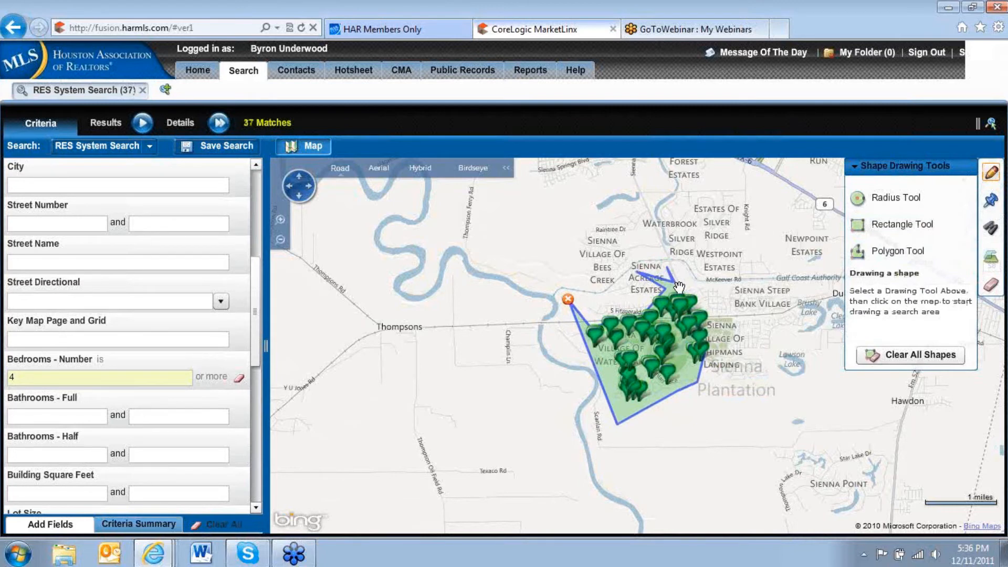
# Limit the search to homes with building square feet between 3000 and 4000.
pyautogui.click(284, 226)
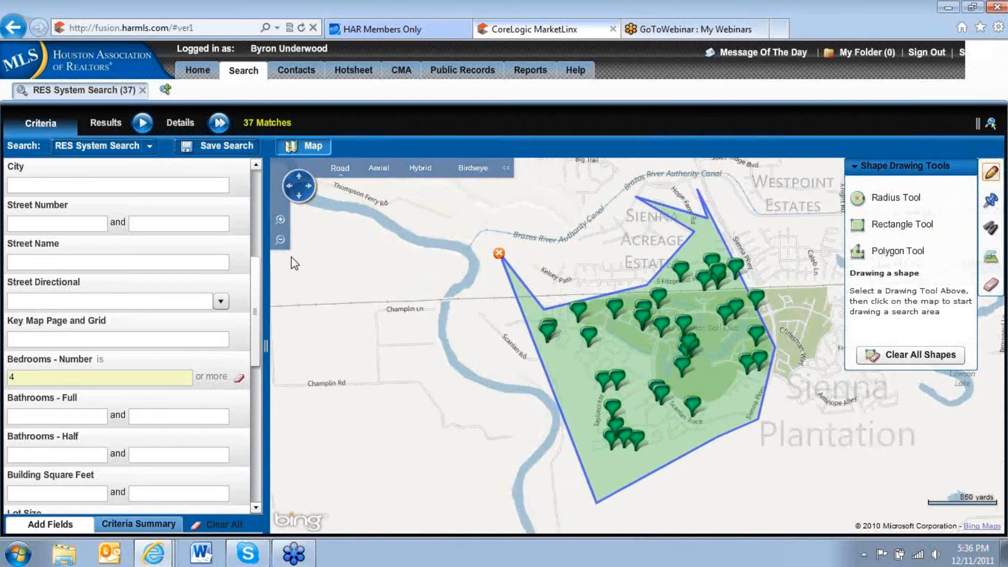
pyautogui.moveTo(456, 387); pyautogui.dragTo(388, 362)
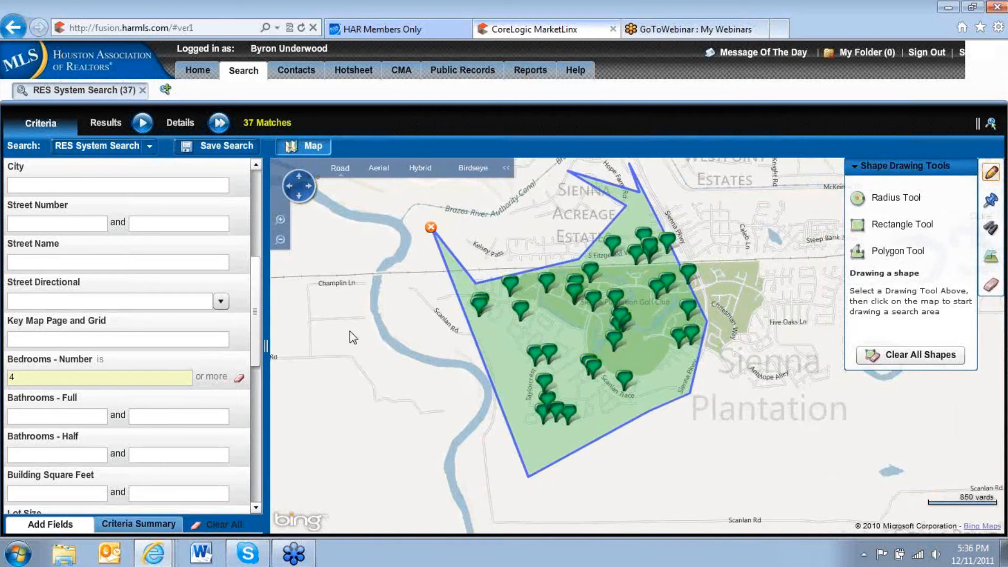
pyautogui.moveTo(254, 318); pyautogui.dragTo(253, 348)
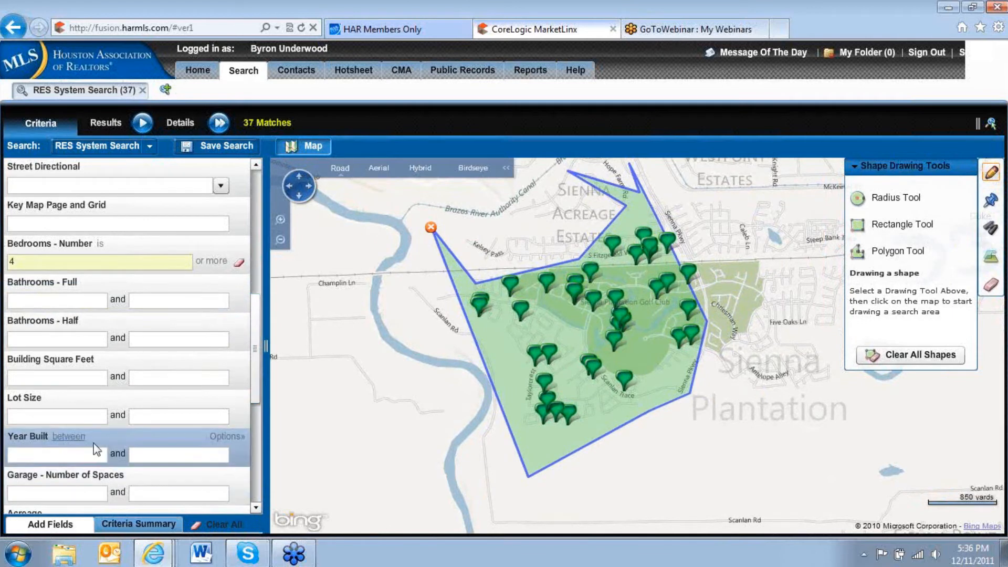
pyautogui.click(67, 378)
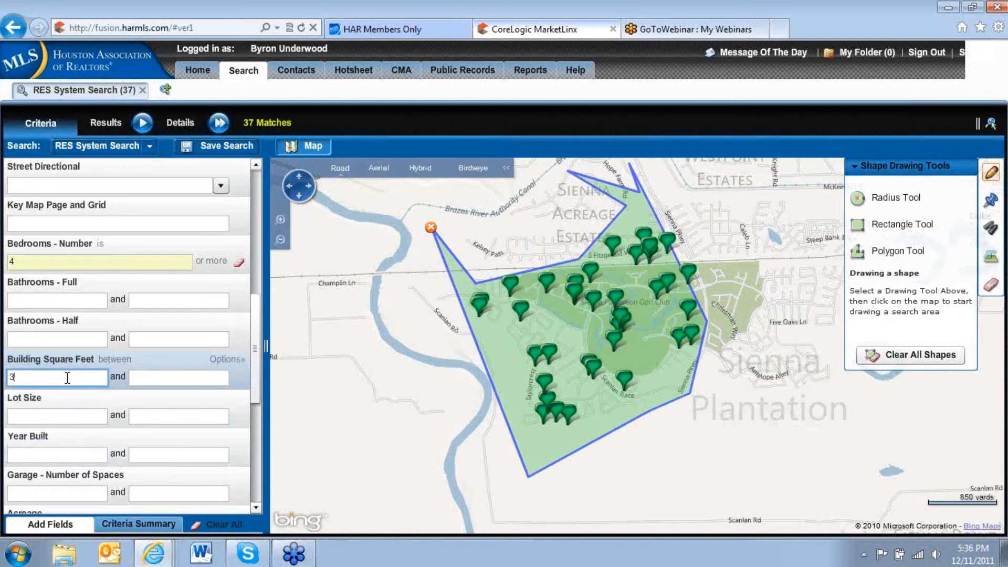
pyautogui.press('Tab')
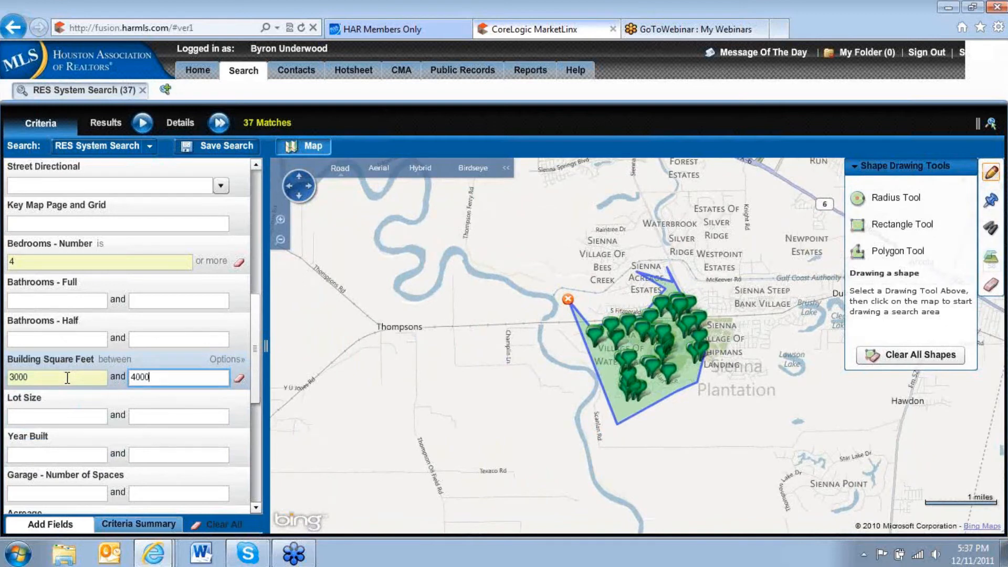
pyautogui.press('Tab')
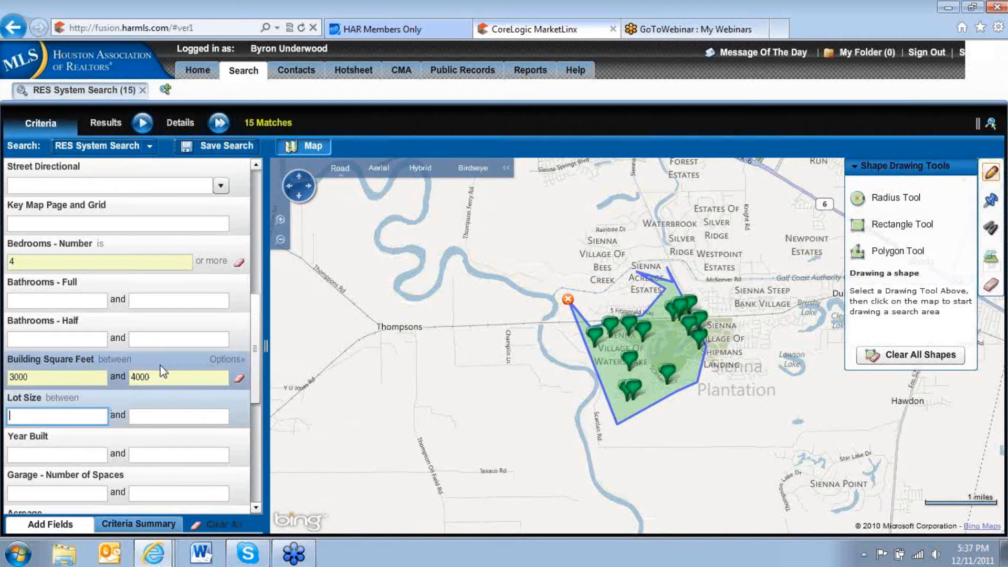
# Review the condition choices for Building Square Feet and keep it set to between.
pyautogui.click(123, 362)
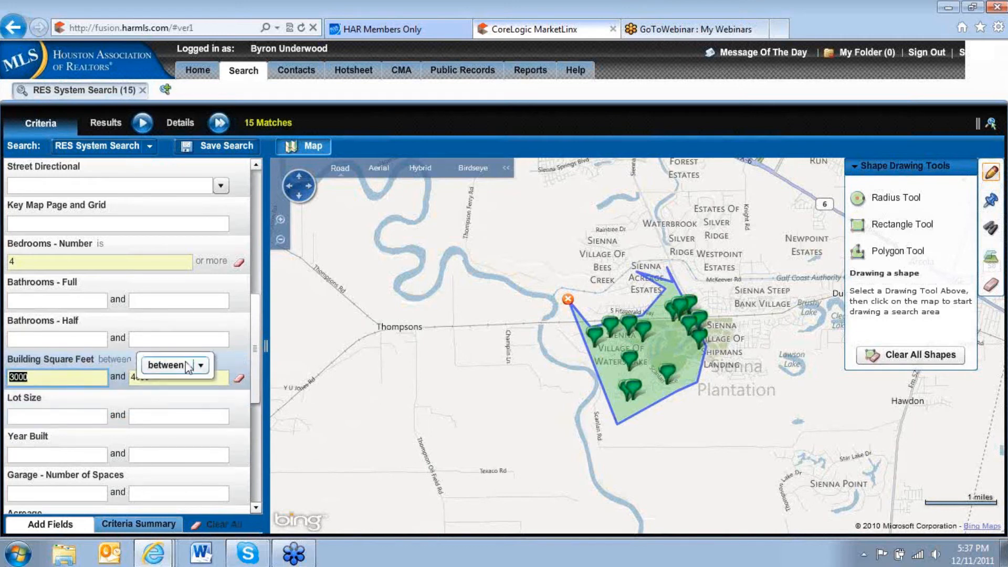
pyautogui.click(205, 367)
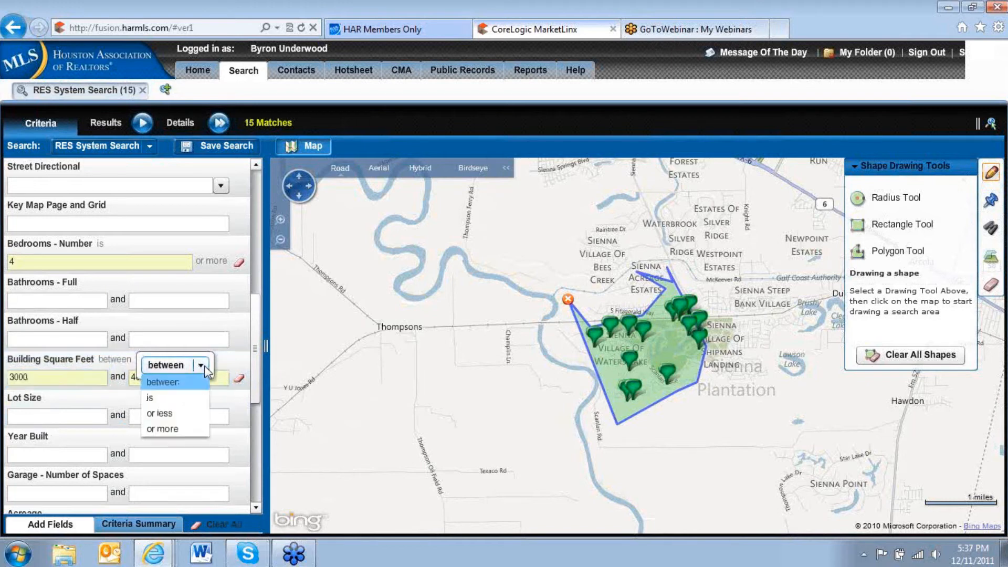
pyautogui.click(163, 382)
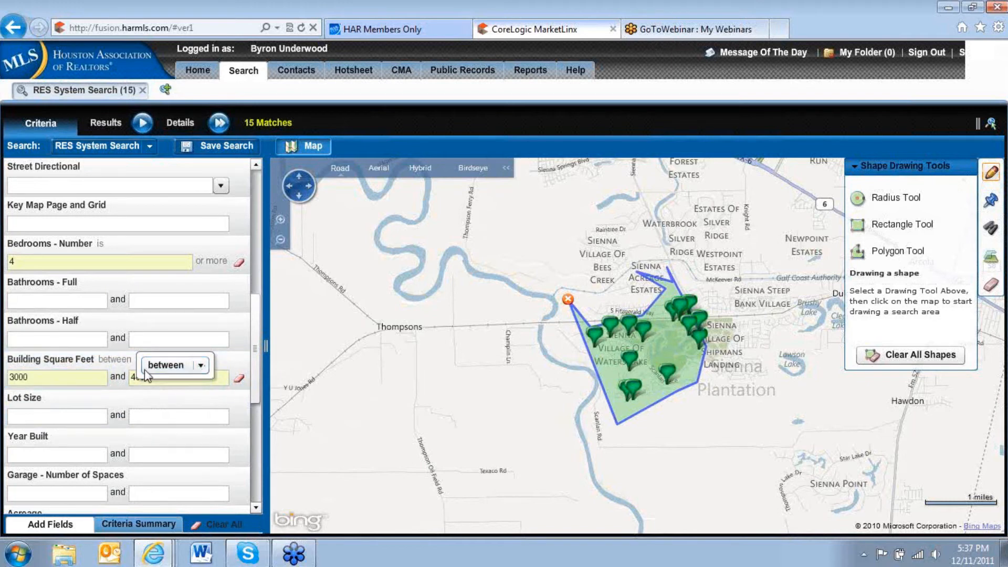
pyautogui.click(165, 434)
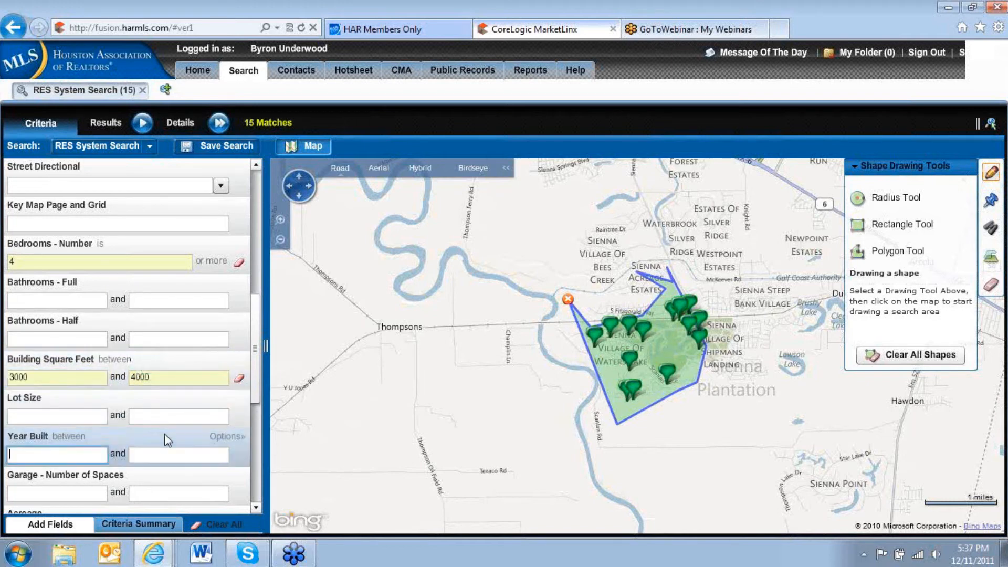
# Move the Building Square Feet field up the criteria list so it sits directly below List Price.
pyautogui.moveTo(154, 365); pyautogui.dragTo(157, 291)
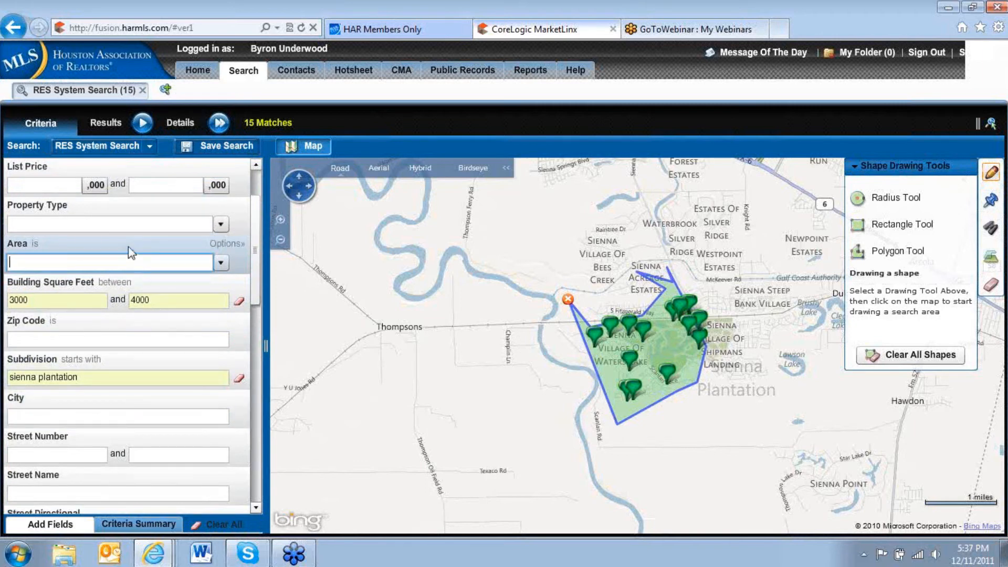
pyautogui.click(133, 374)
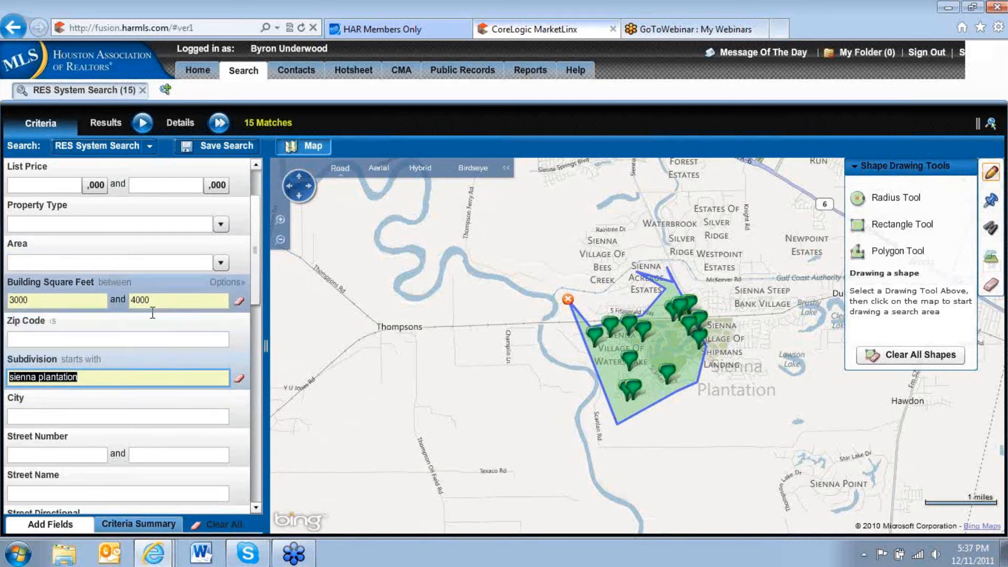
pyautogui.click(256, 507)
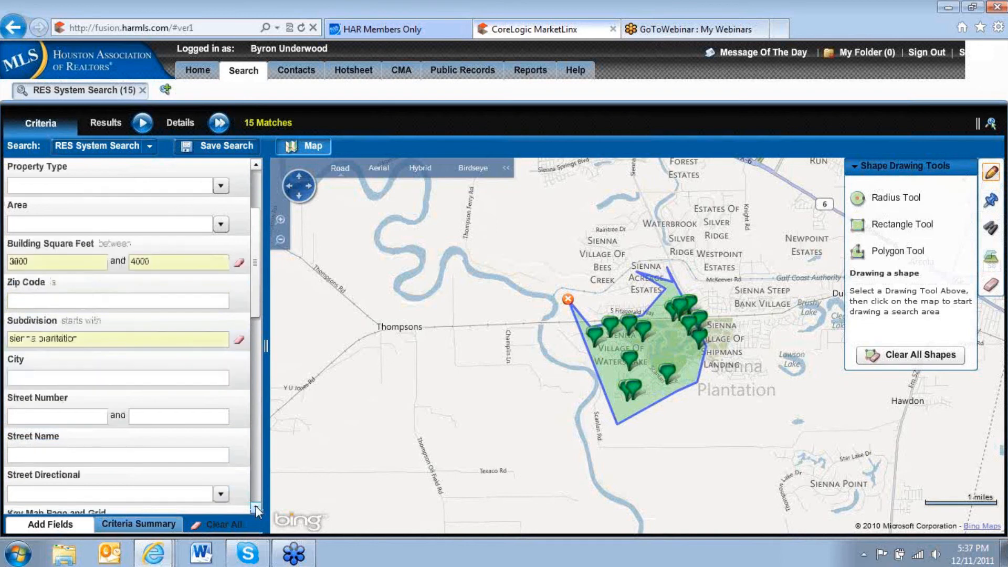
pyautogui.click(151, 335)
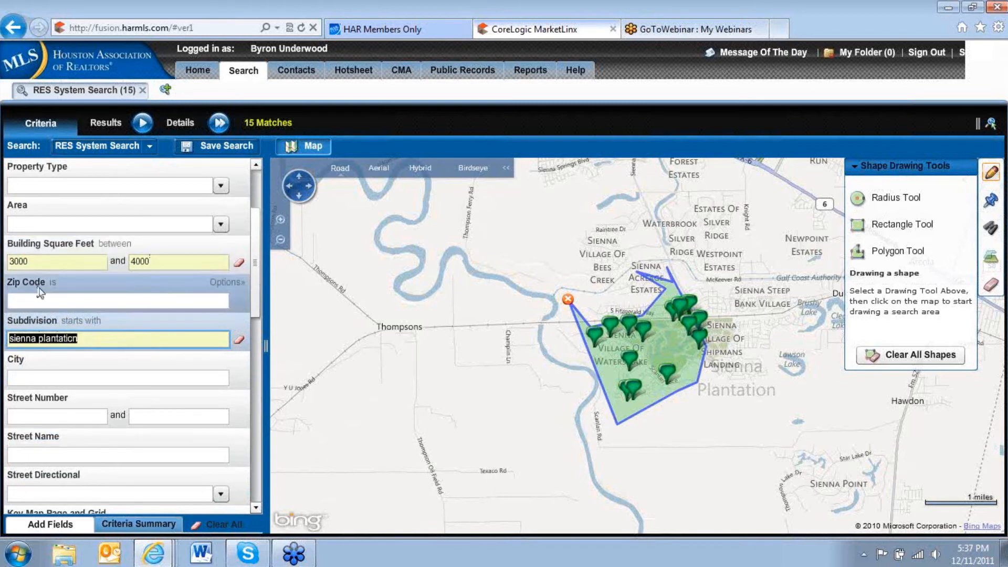
pyautogui.moveTo(73, 247); pyautogui.dragTo(73, 285)
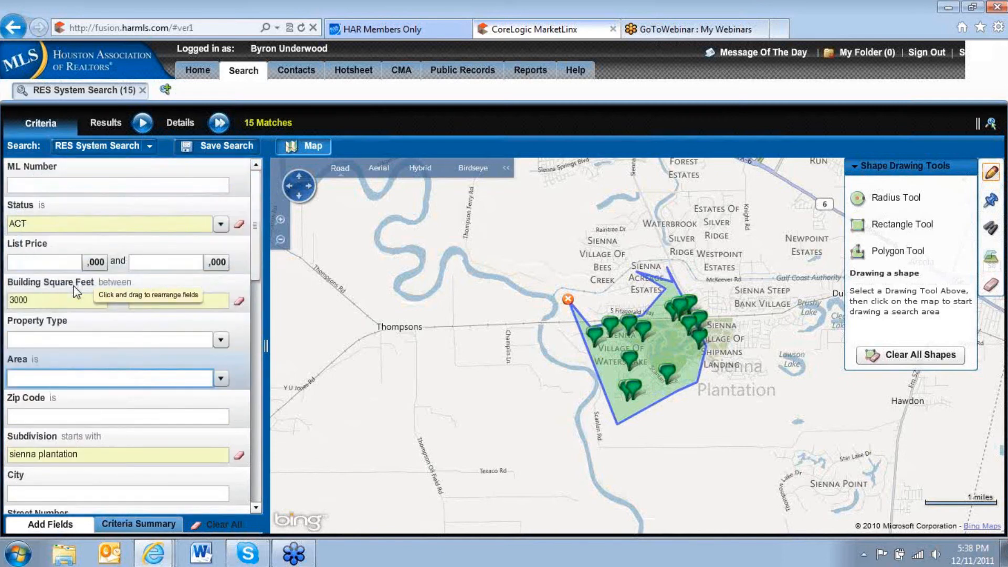
pyautogui.click(45, 452)
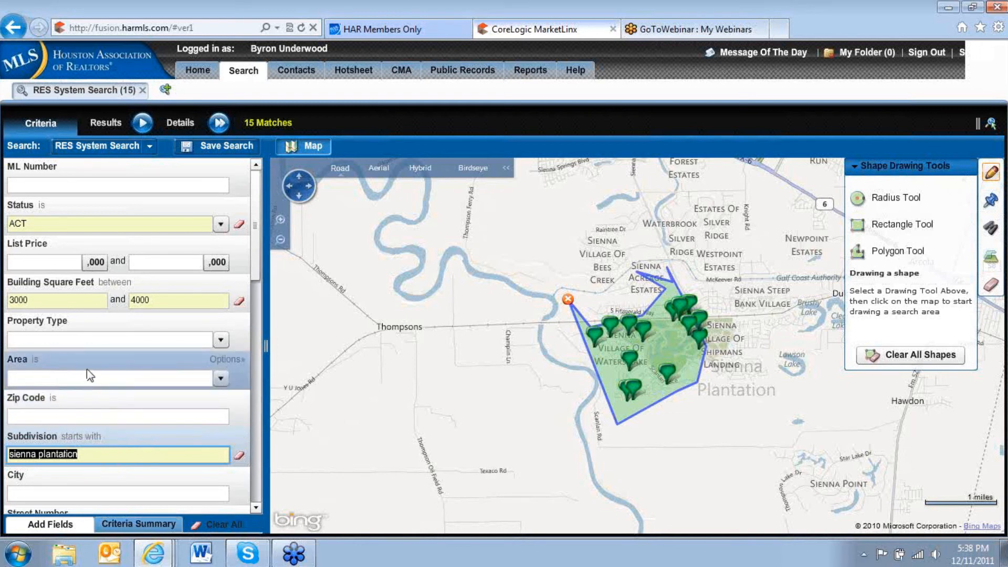
pyautogui.click(254, 508)
pyautogui.click(254, 507)
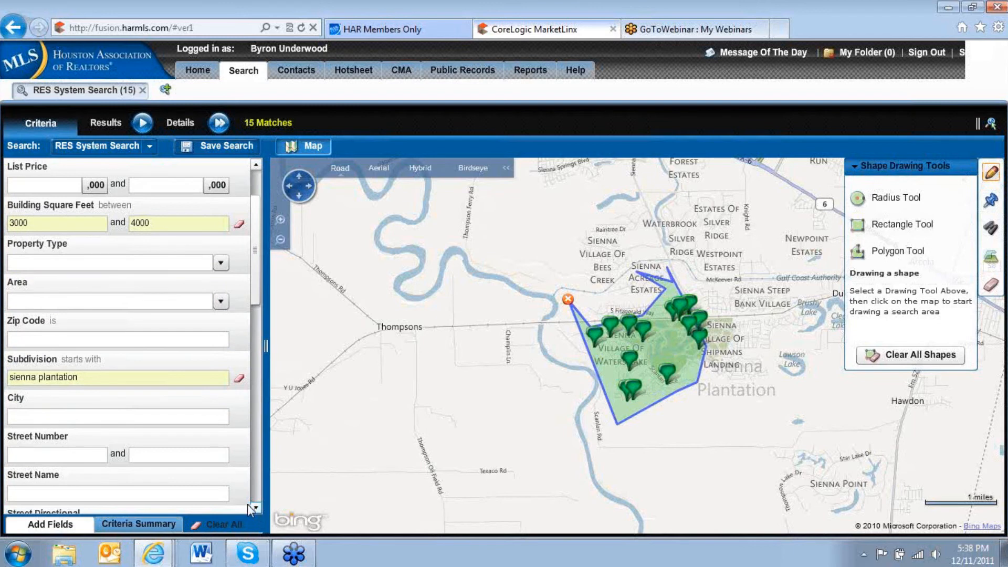
# Review the criteria summary of the current search, including its map shape, and collapse it again.
pyautogui.click(124, 523)
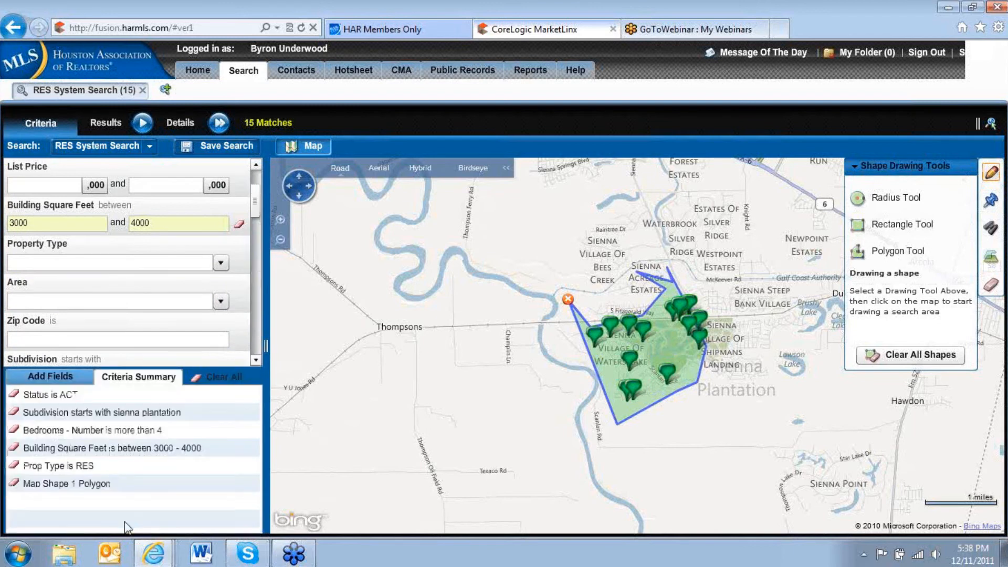
pyautogui.click(157, 377)
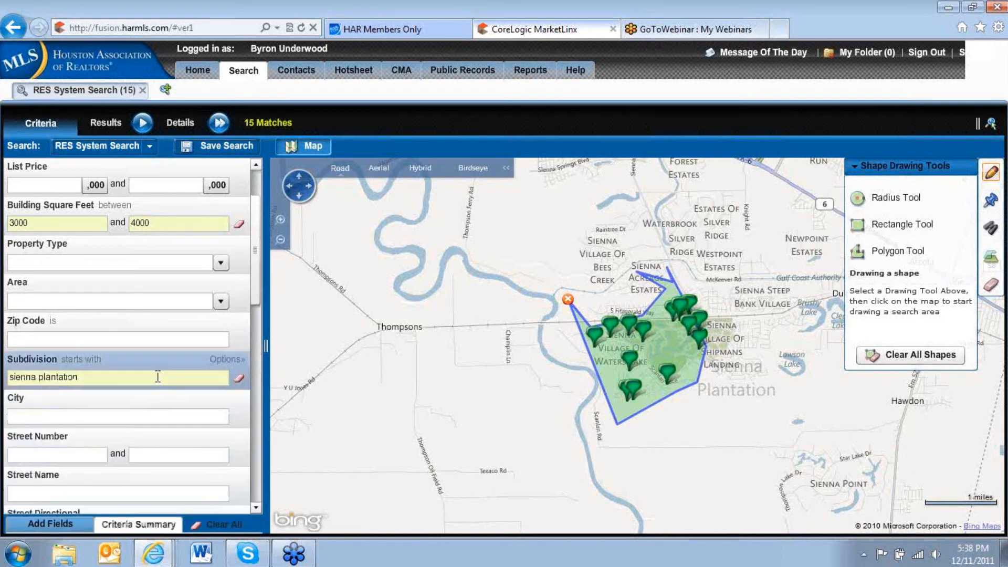
pyautogui.click(149, 528)
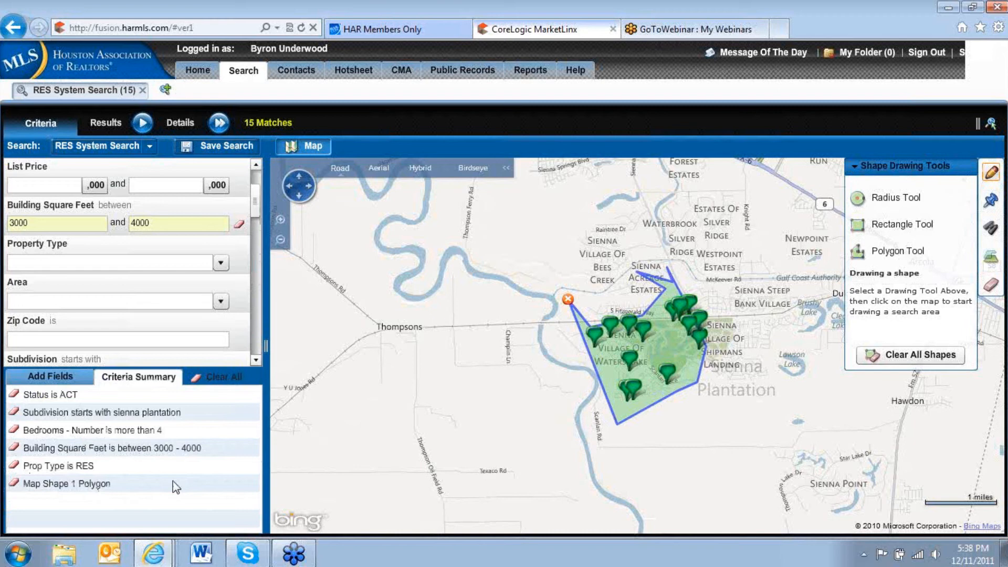
pyautogui.click(124, 379)
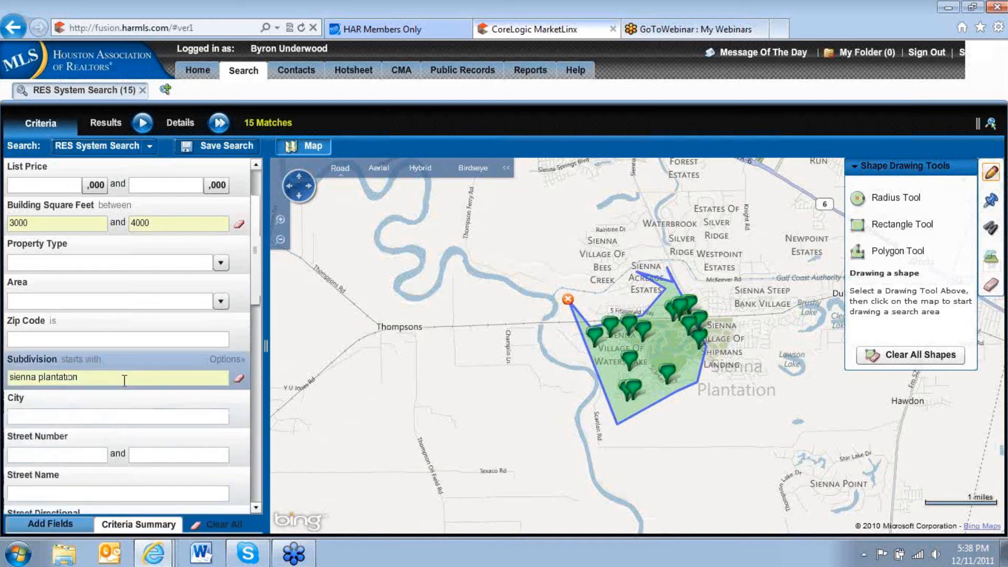
# Open three additional RES System Search tasks alongside the Sienna Plantation search.
pyautogui.click(165, 90)
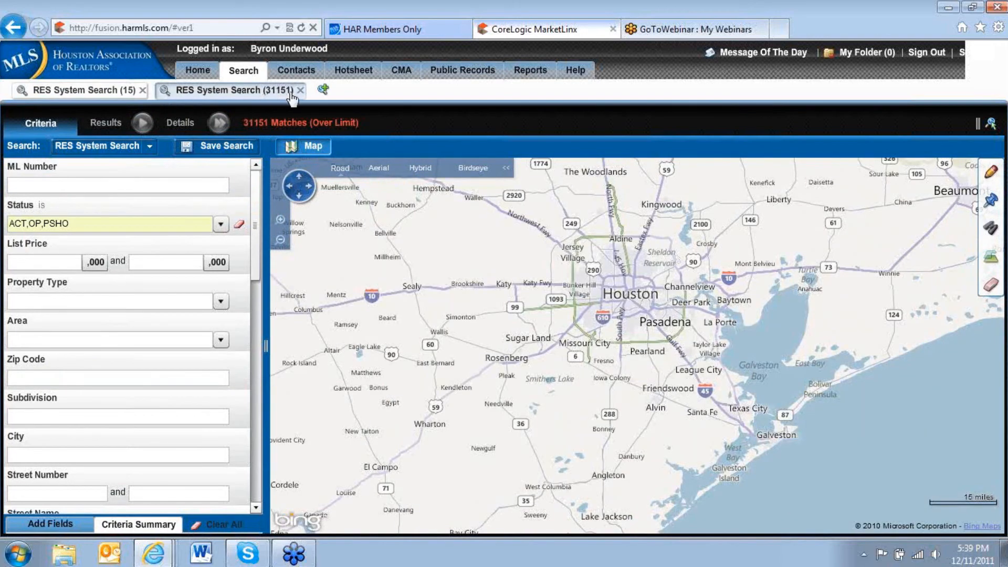
pyautogui.click(324, 90)
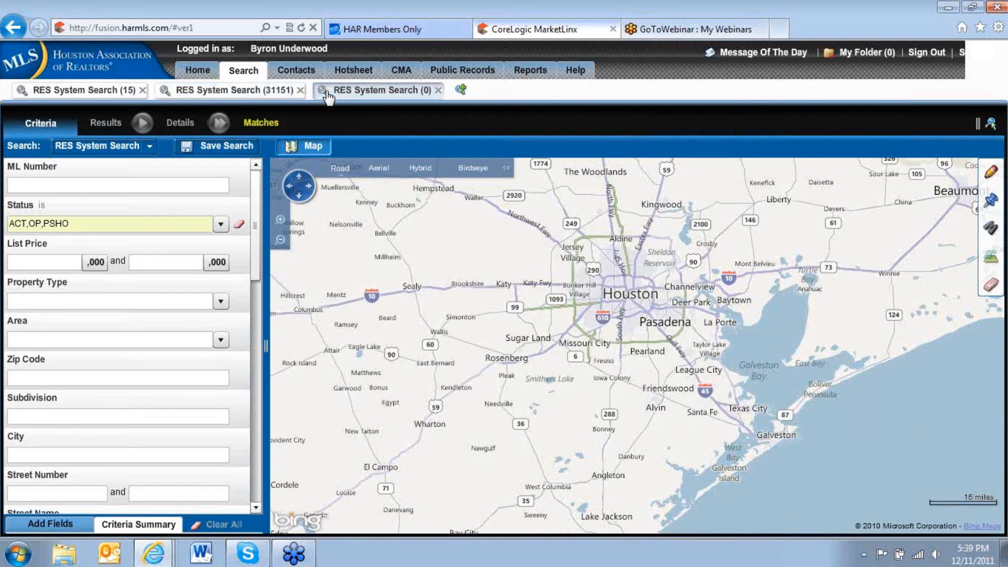
pyautogui.click(481, 93)
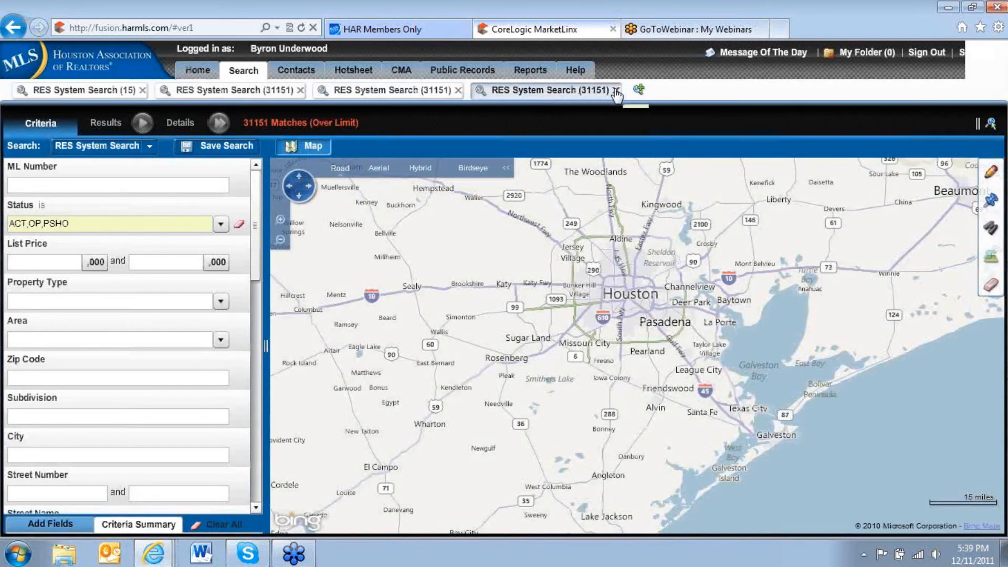
# Close the three extra search tasks one by one and return to the Sienna Plantation search.
pyautogui.click(616, 91)
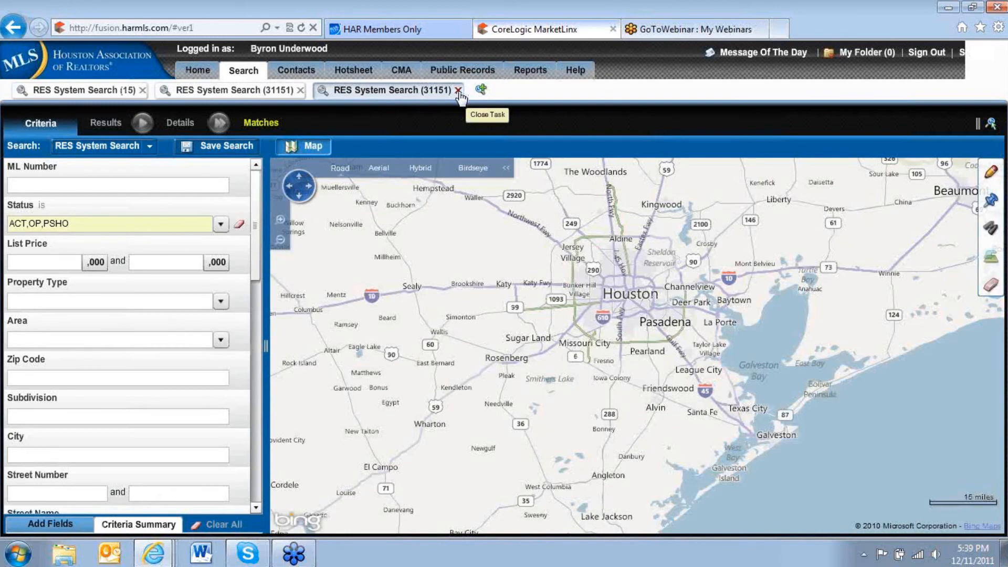
pyautogui.click(458, 91)
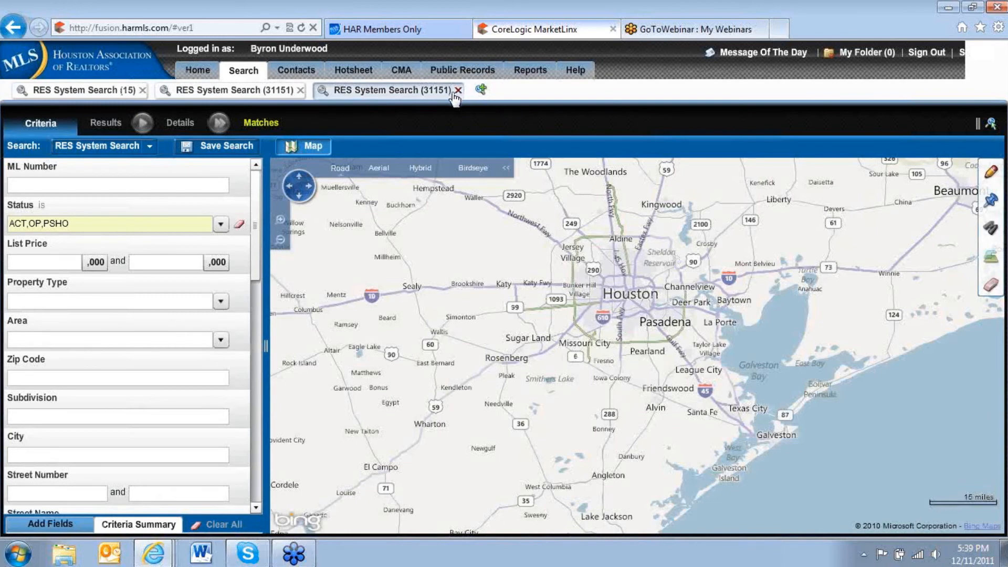
pyautogui.click(301, 90)
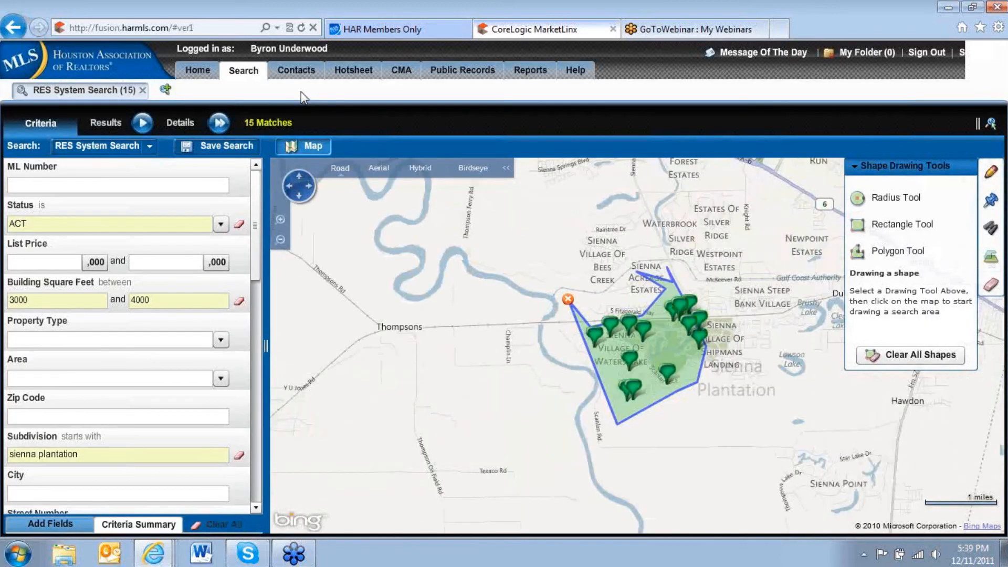
# Link the westernmost listing in the search polygon to the last contact in the contact list.
pyautogui.moveTo(595, 337)
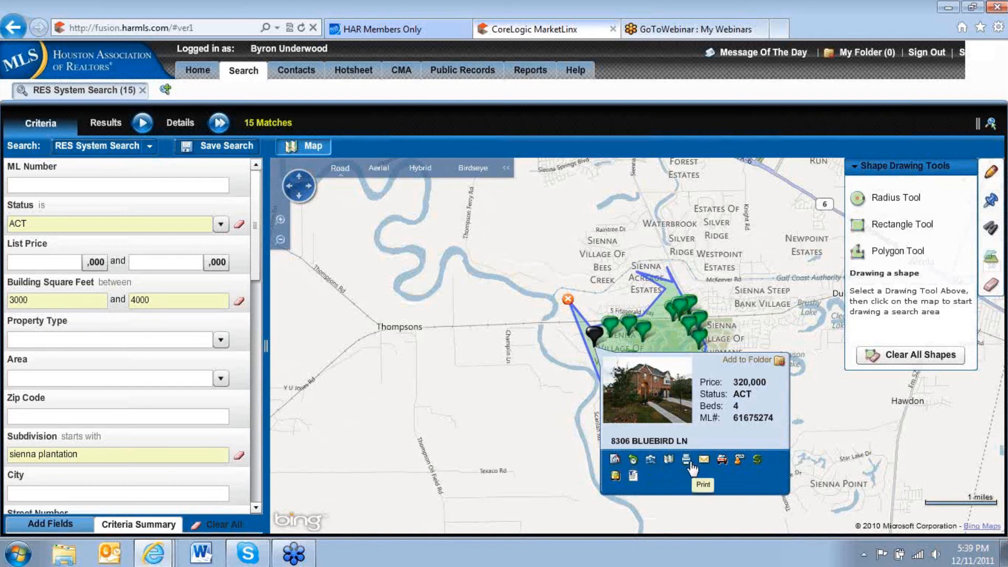
pyautogui.click(740, 461)
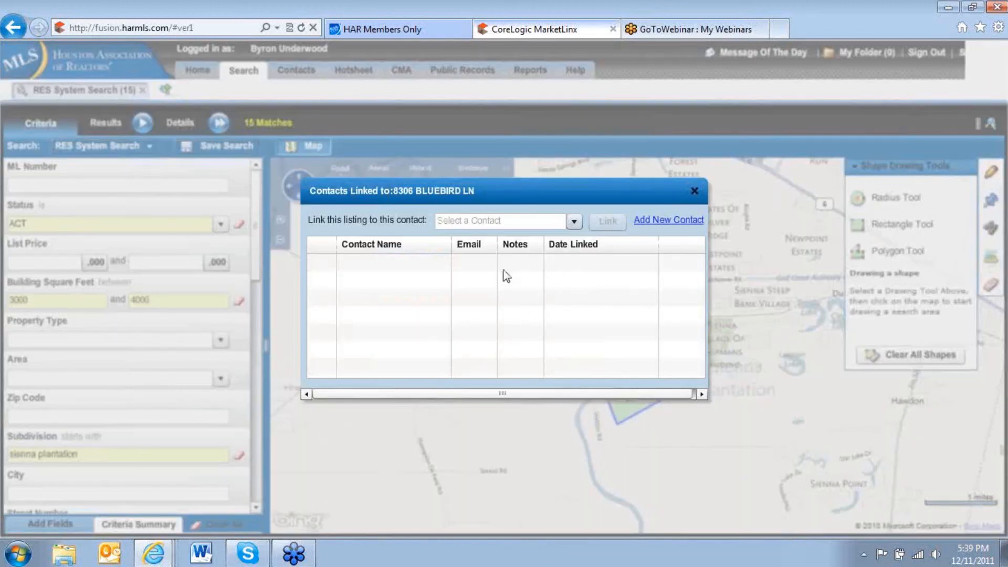
pyautogui.click(574, 221)
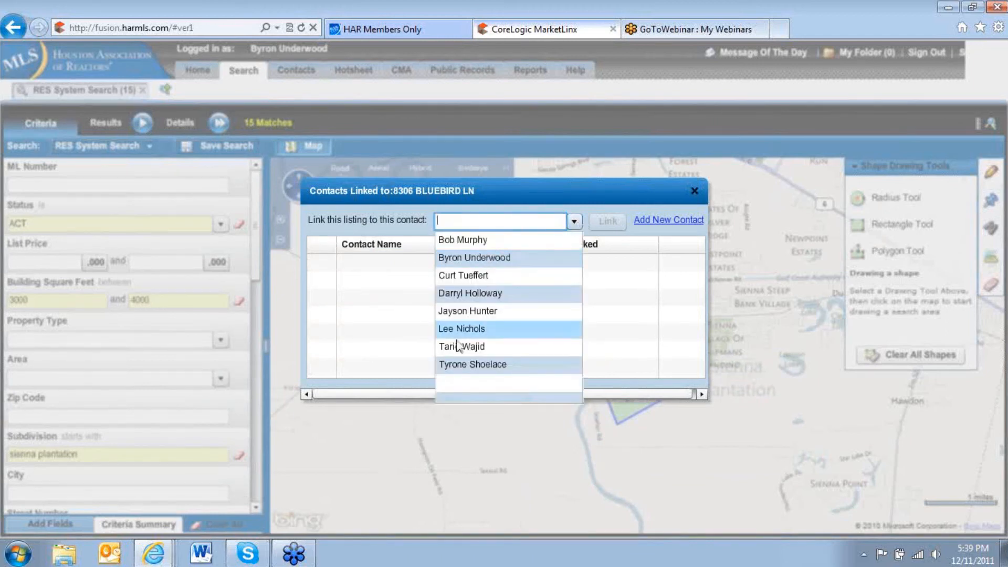
pyautogui.click(464, 365)
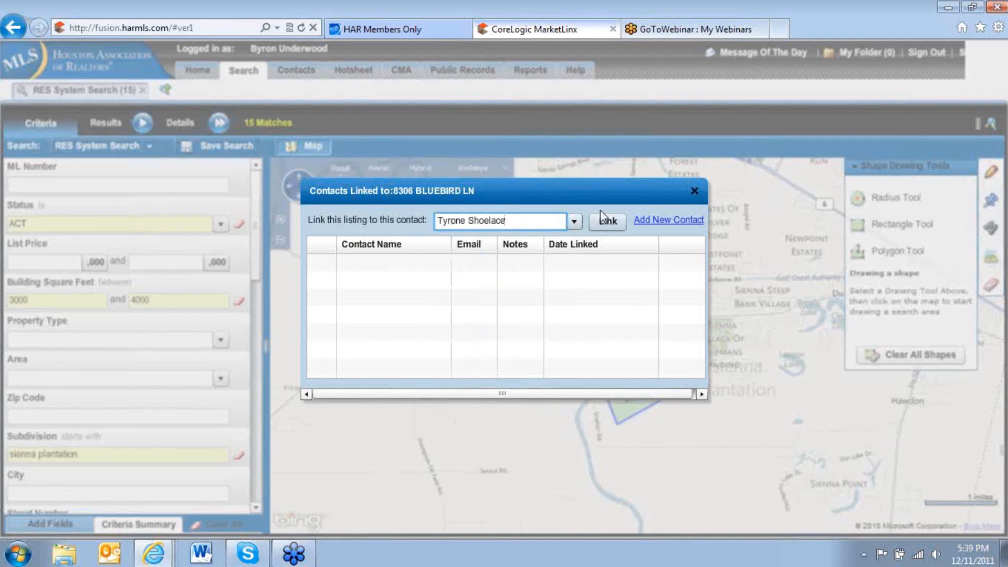
pyautogui.click(608, 226)
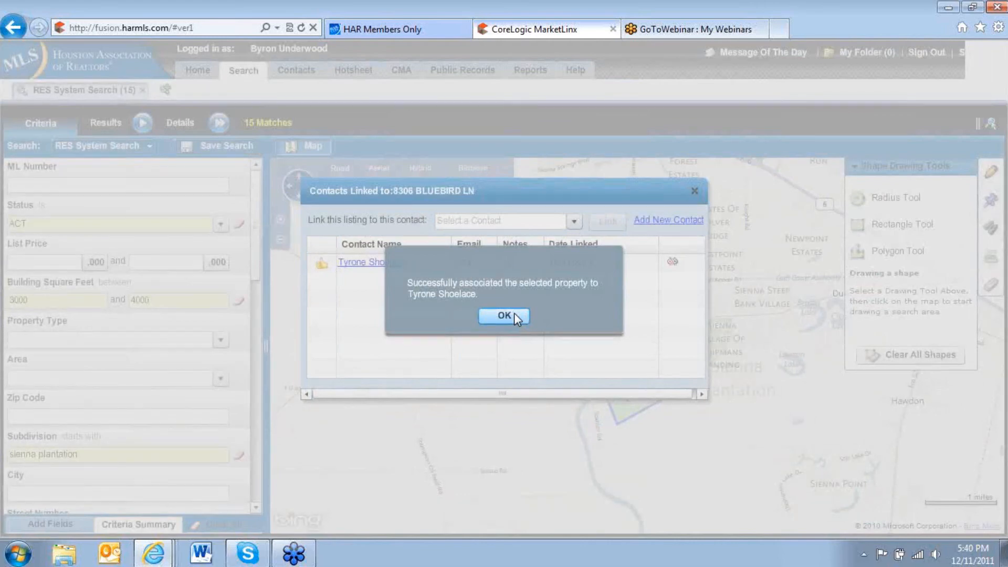
pyautogui.click(514, 315)
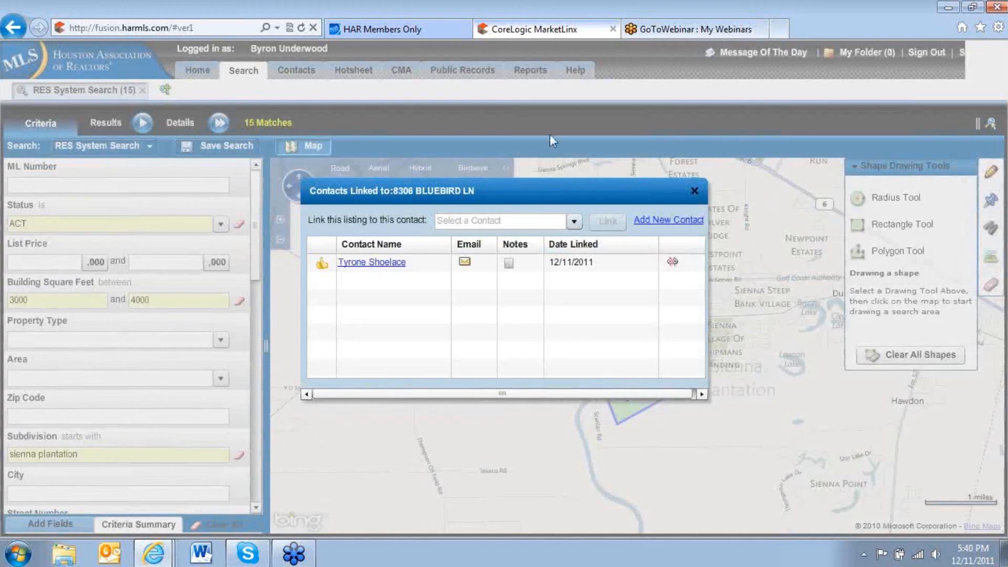
pyautogui.click(696, 192)
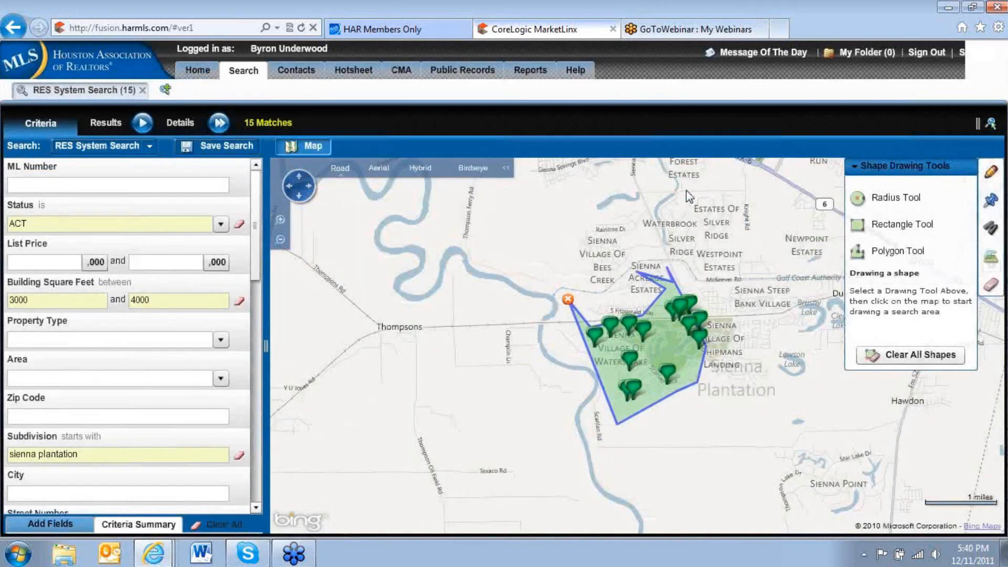
# Open the linked contact's details in Contact Manager and view the properties saved for that contact.
pyautogui.moveTo(299, 74)
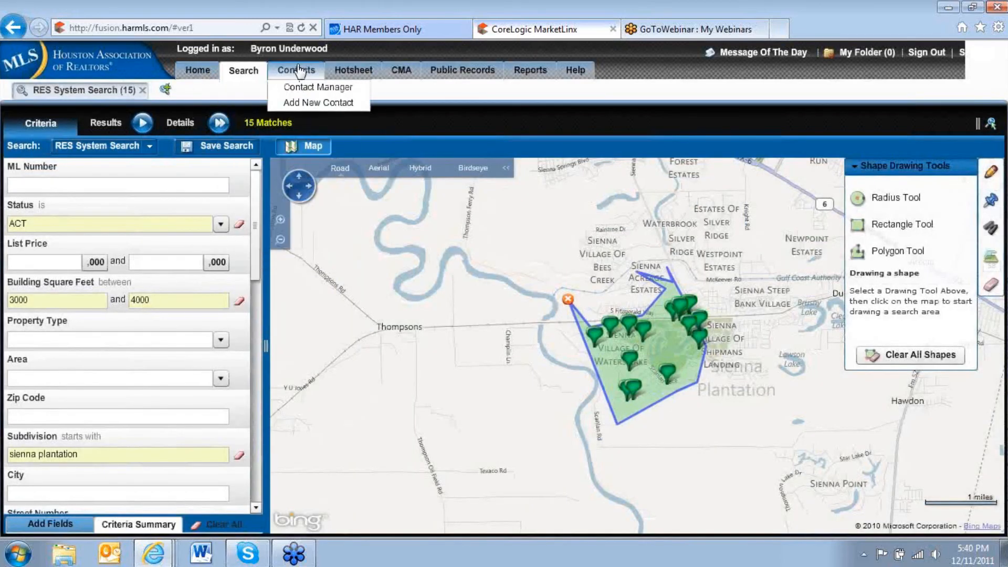
pyautogui.click(305, 92)
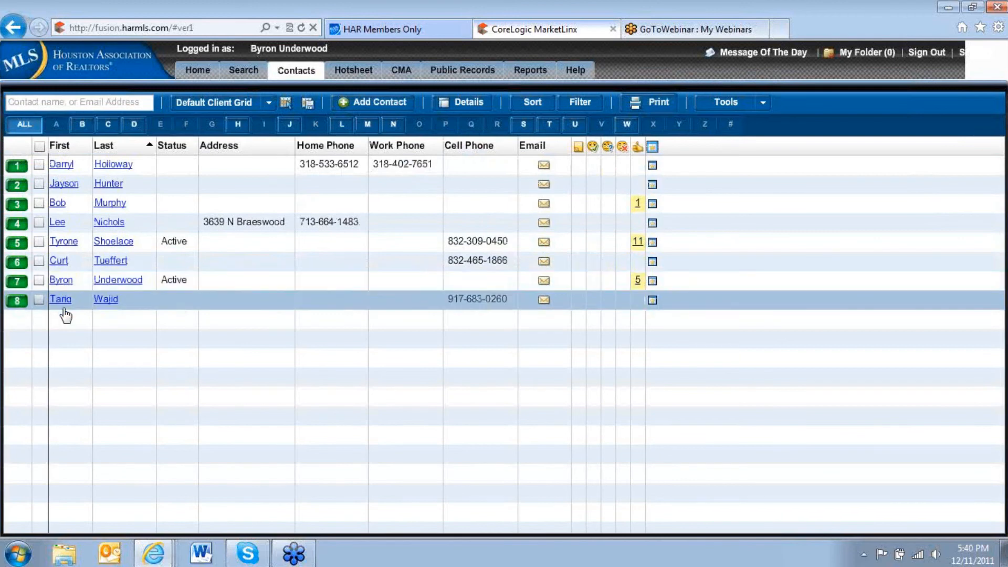
pyautogui.click(69, 243)
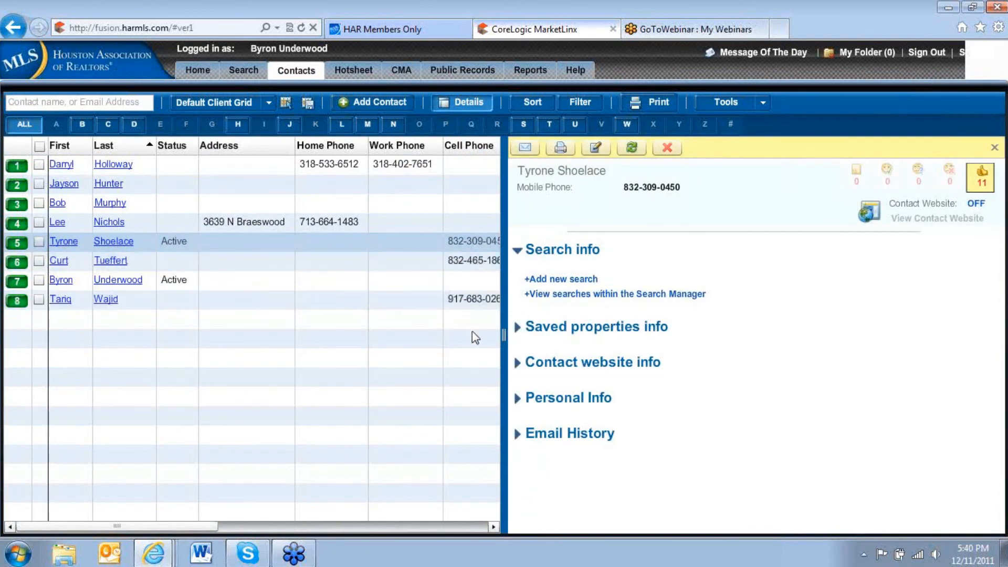
pyautogui.moveTo(506, 336); pyautogui.dragTo(729, 340)
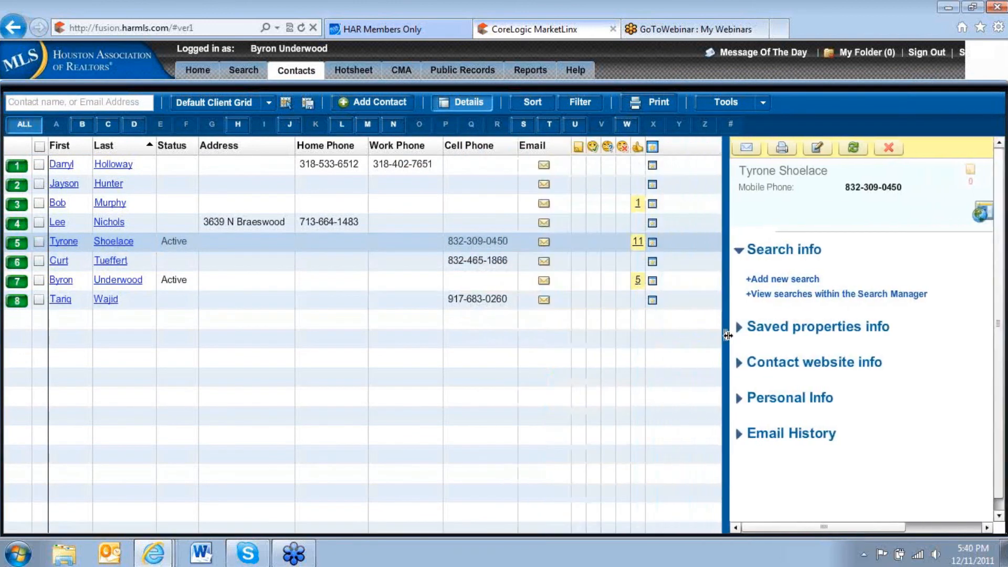
pyautogui.click(638, 242)
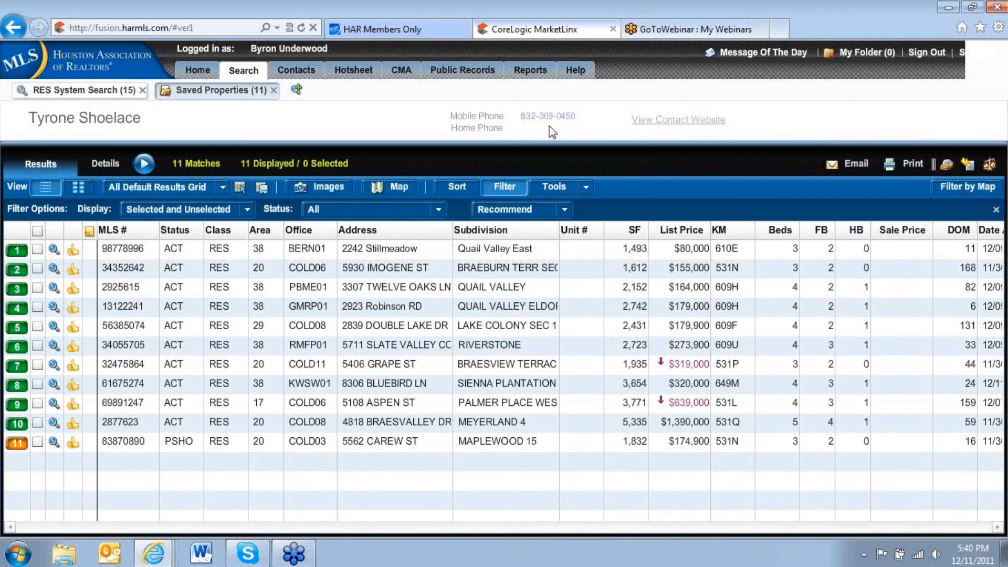
# Return to the RES System Search and preview the westernmost listing in the polygon.
pyautogui.click(74, 91)
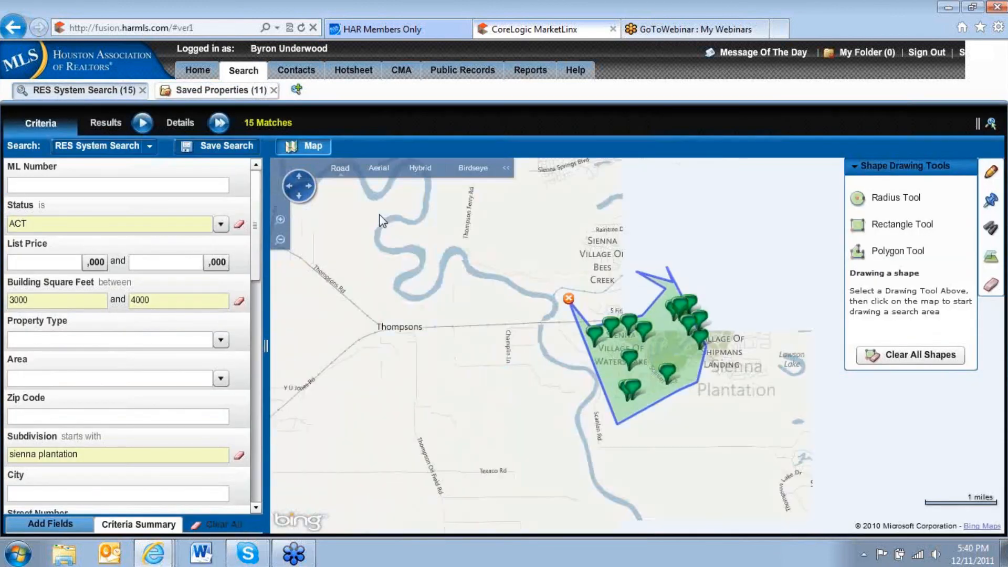
pyautogui.moveTo(590, 334)
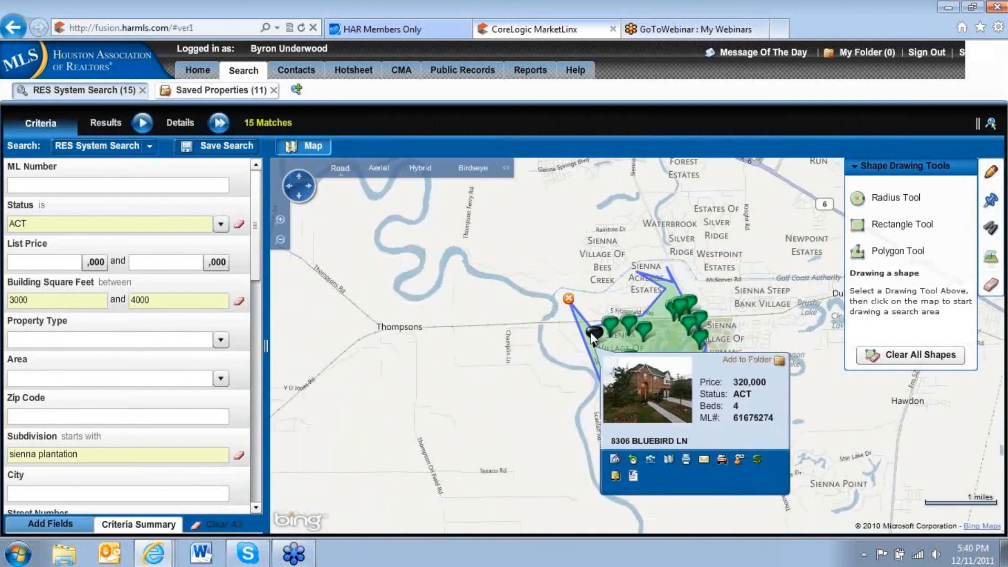